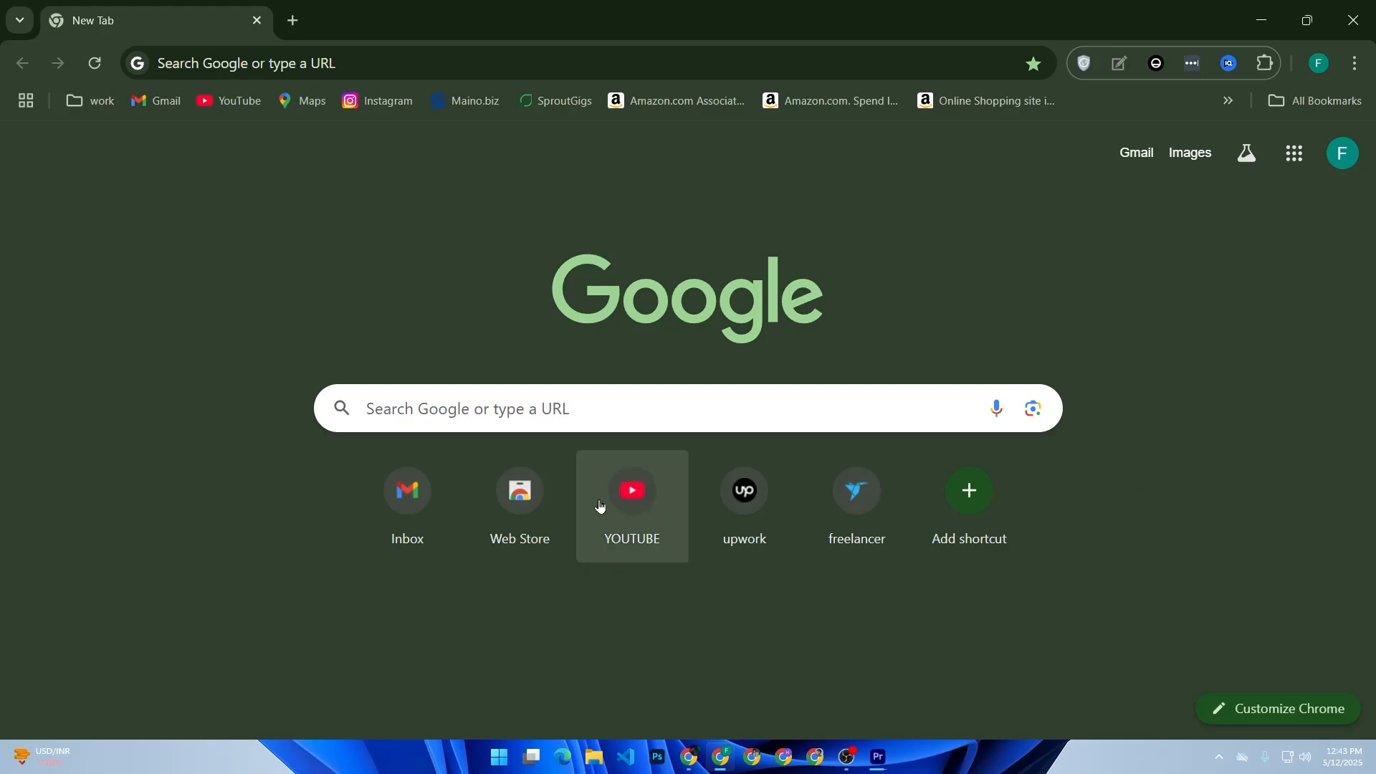
- Search Google for "canva" and open the official Canva website
click(452, 410)
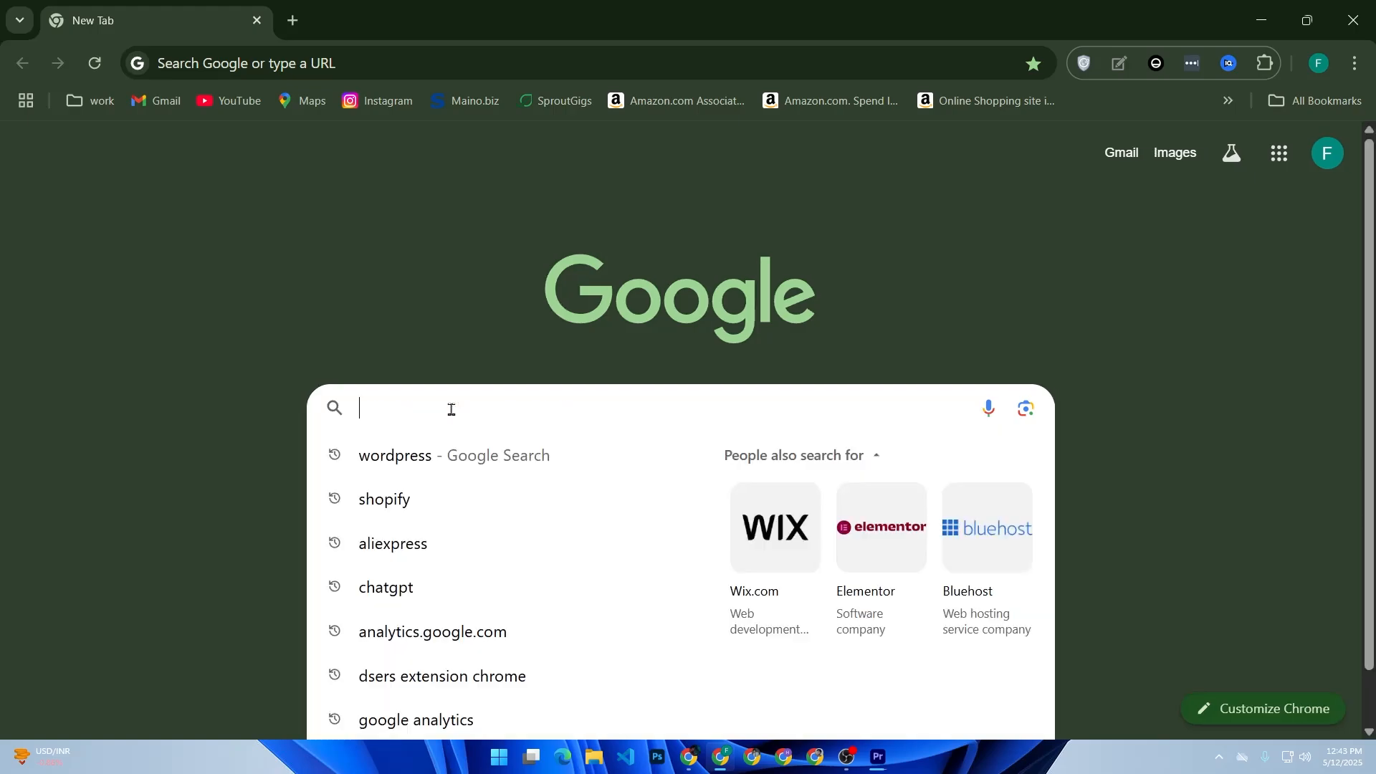
text(canva)
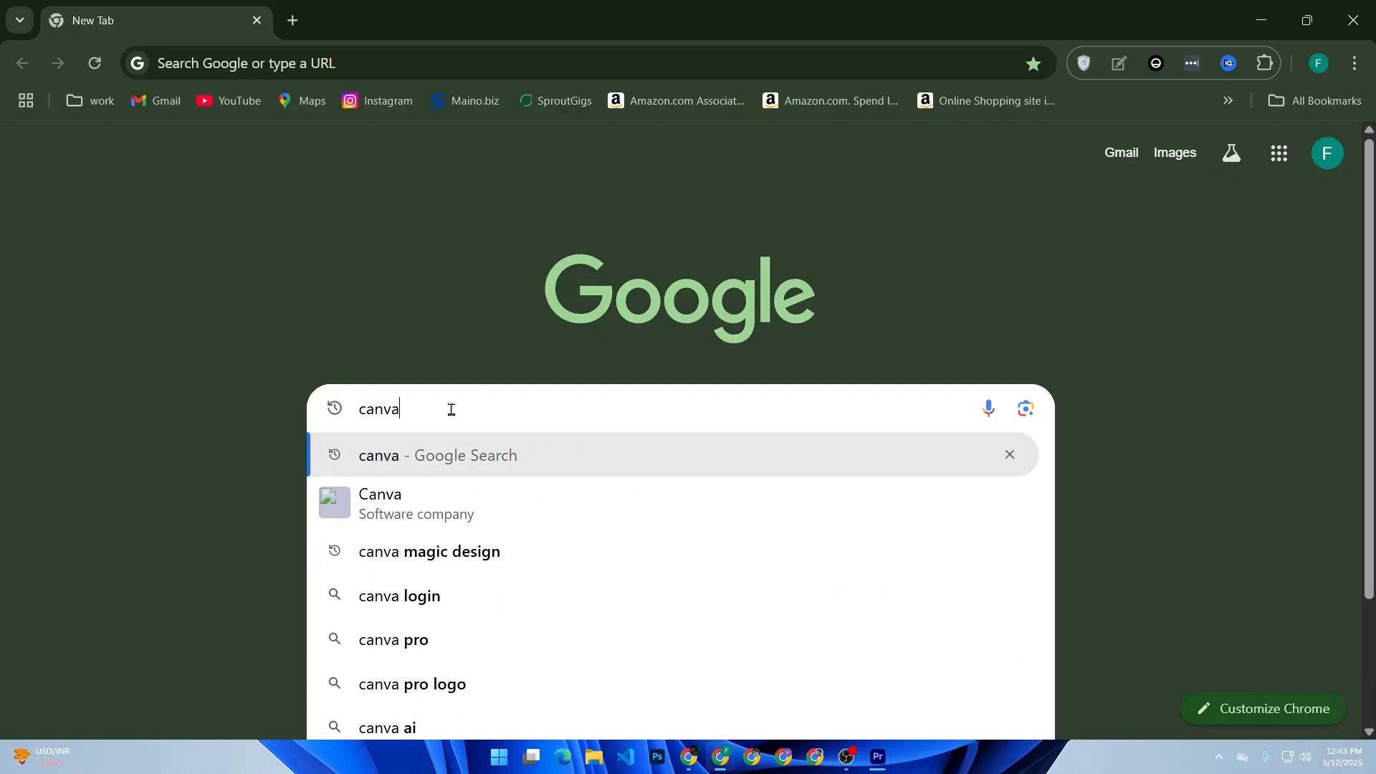
key(Return)
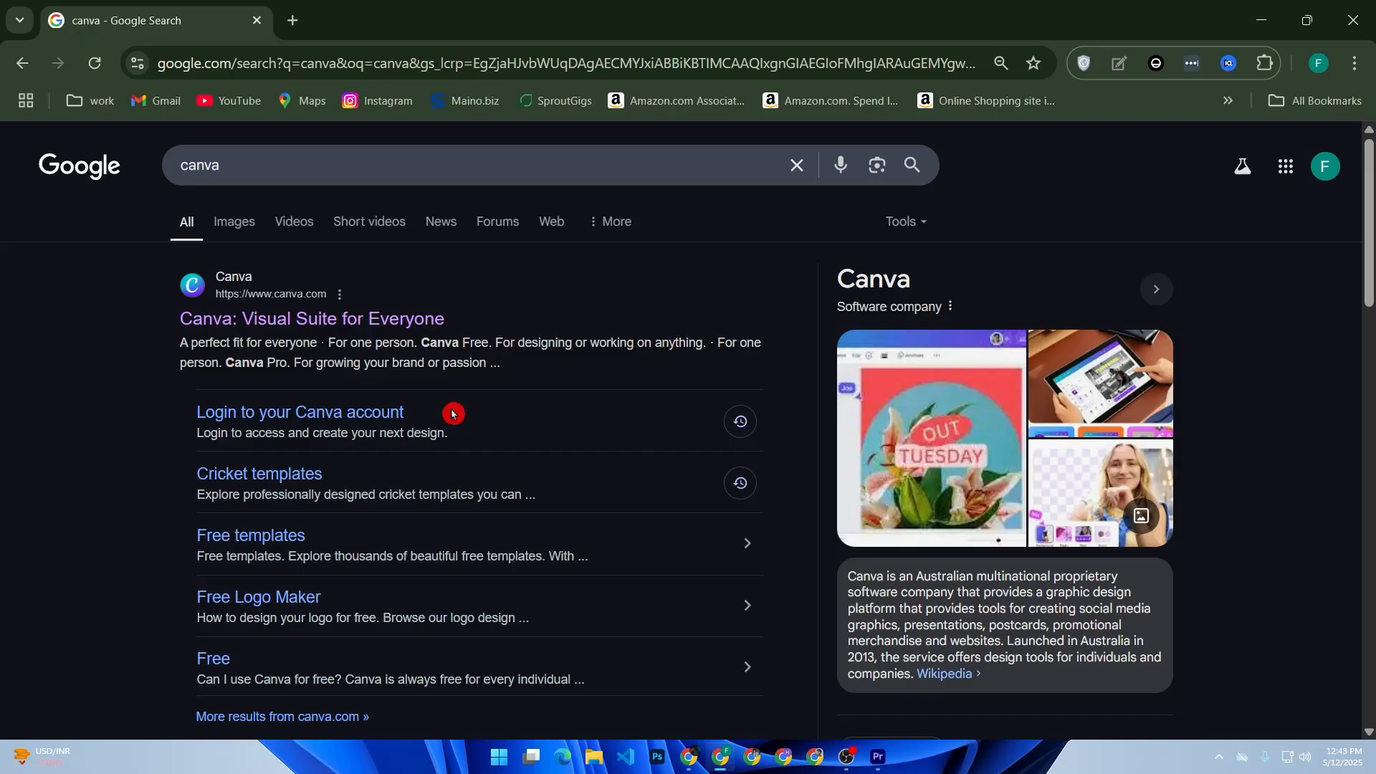
click(368, 317)
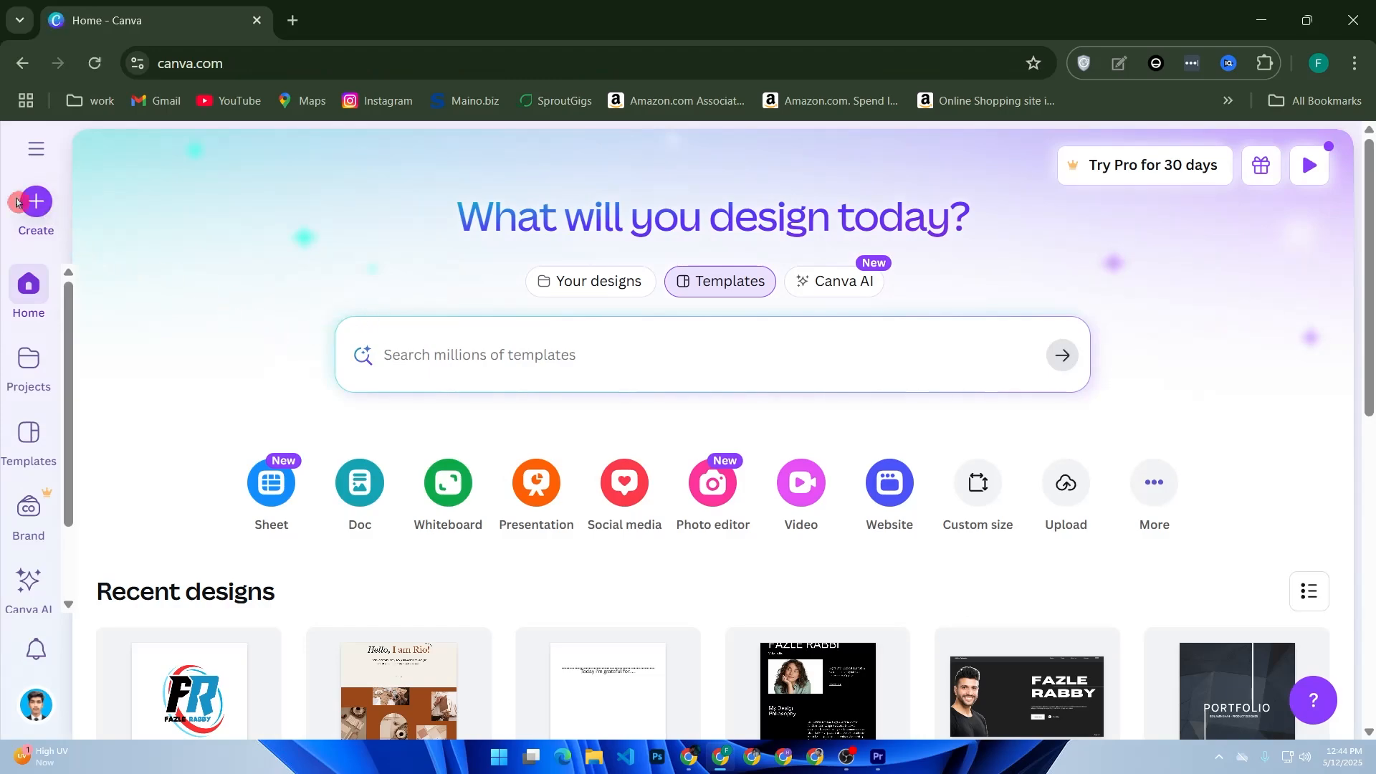
- Create a new blank Instagram Post (4:5) design at 1080 × 1350 px
click(40, 208)
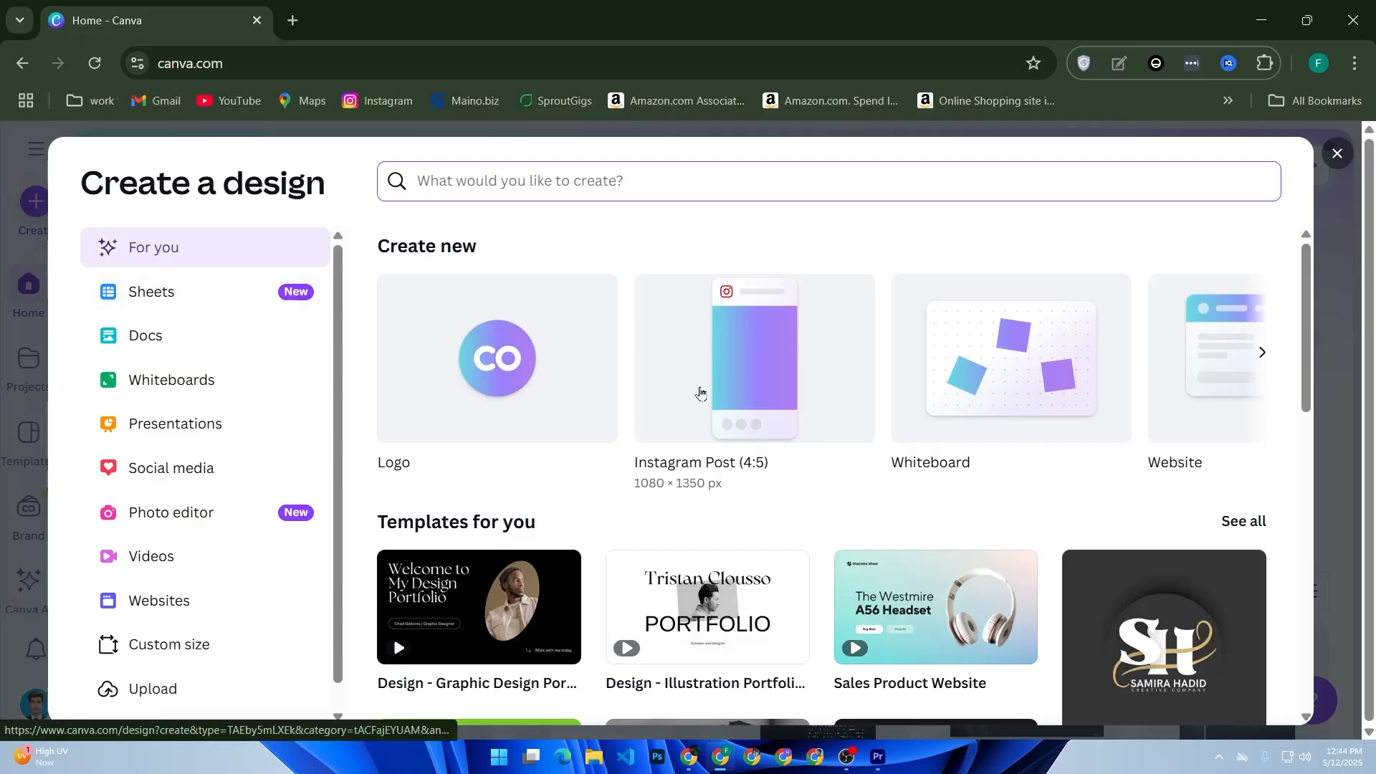
click(701, 392)
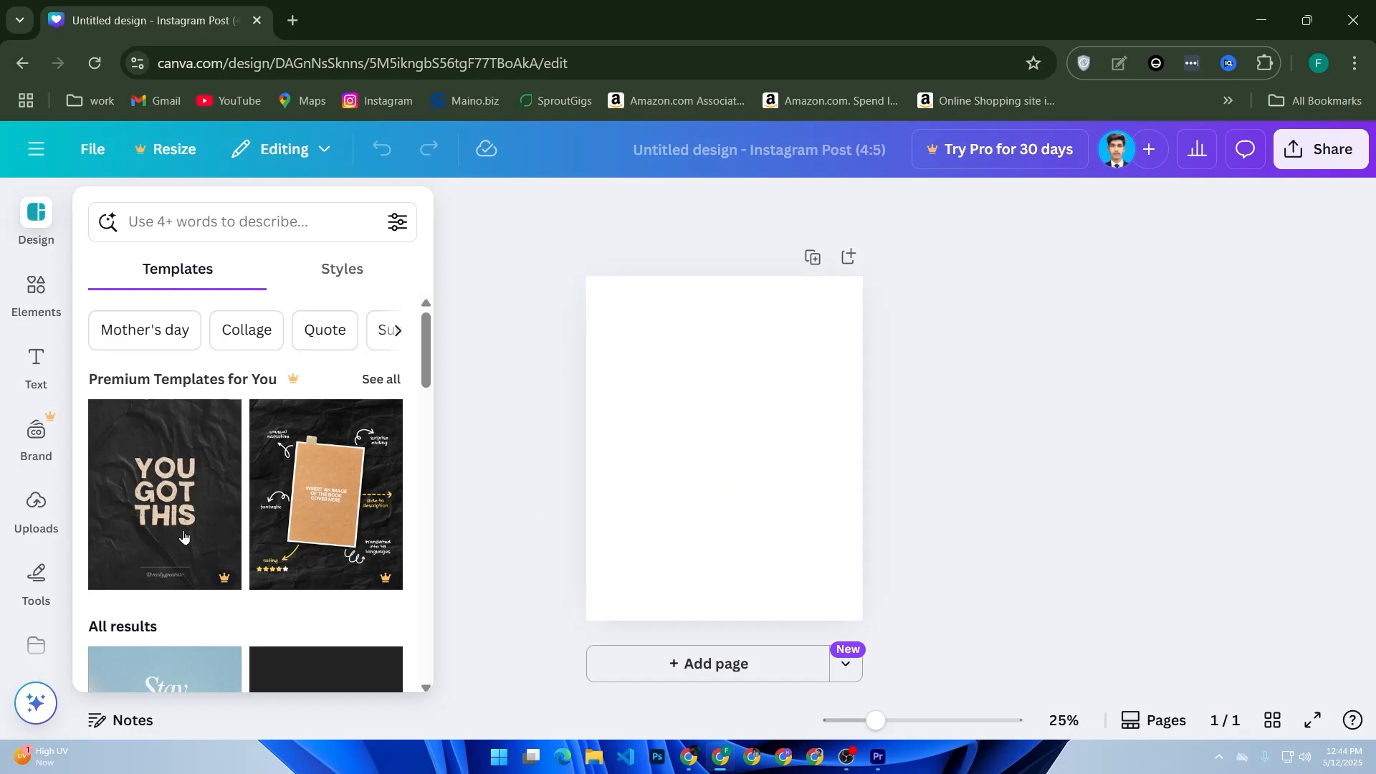
- Search the Canva apps for "qr code" and open the QR code app created by Canva
scroll(35, 577, down, 3)
click(37, 570)
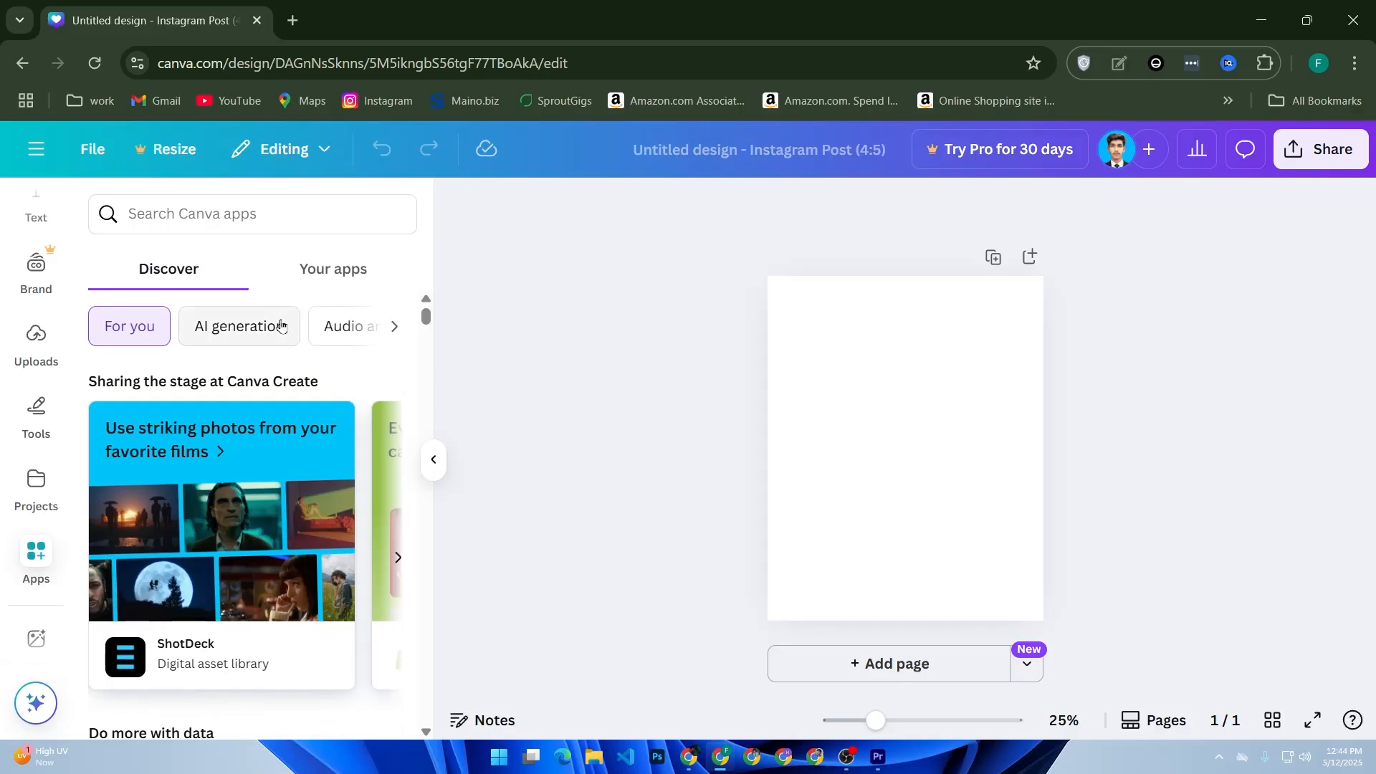
click(228, 216)
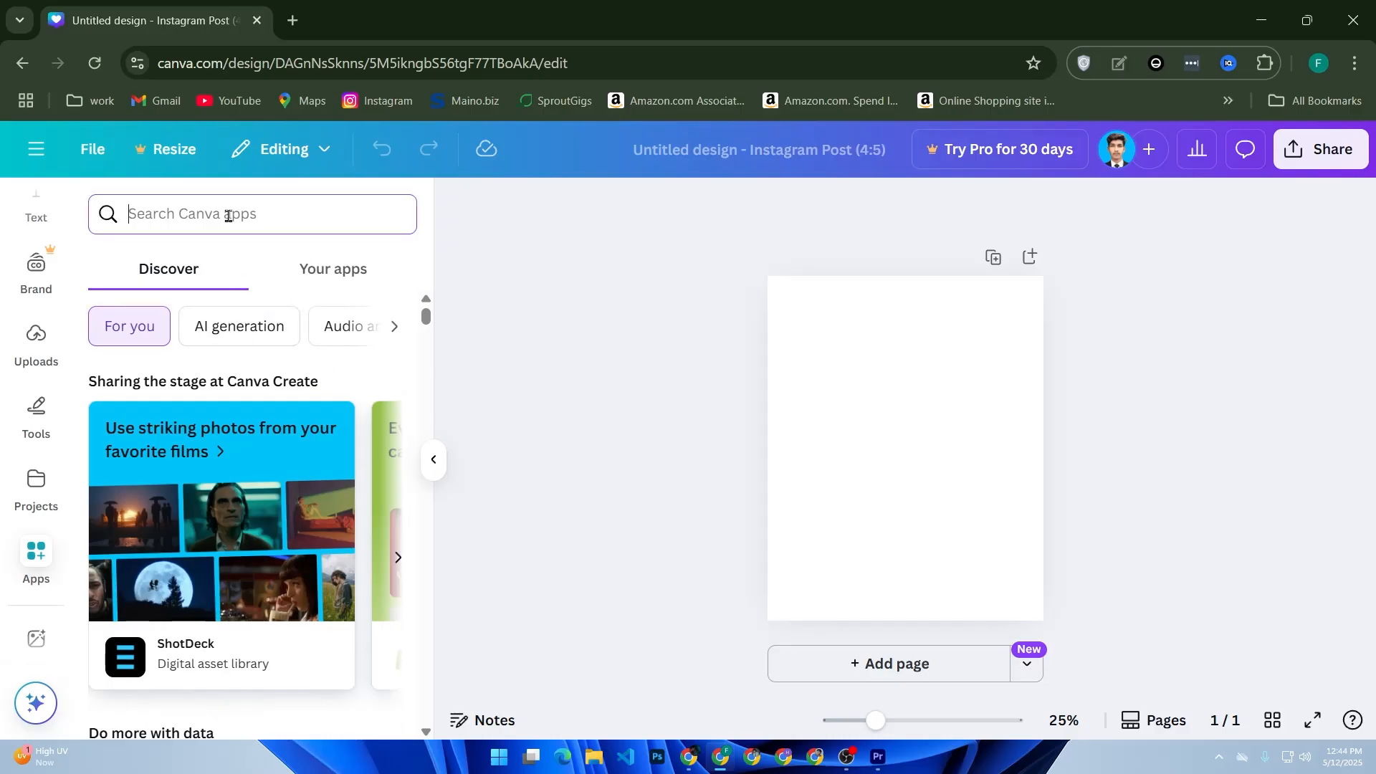
text(qr code)
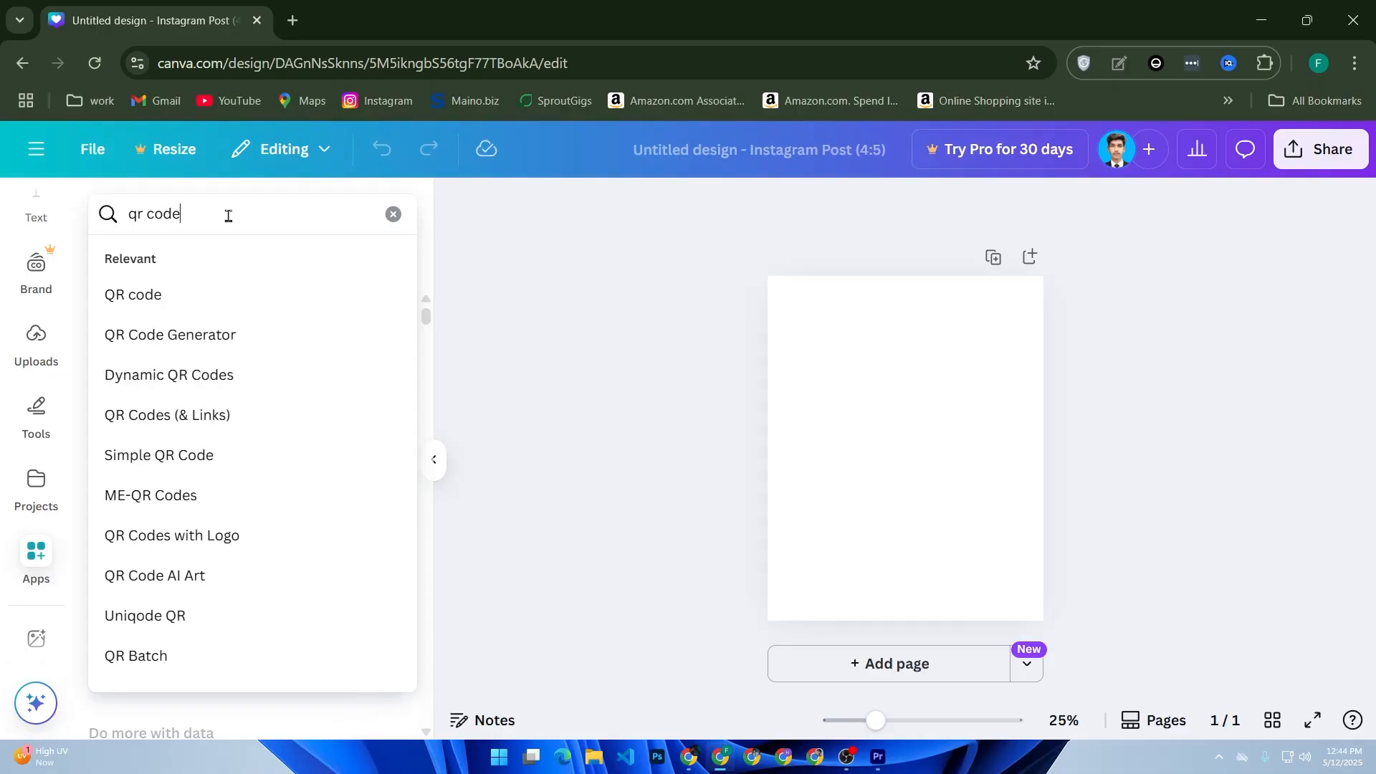
key(Return)
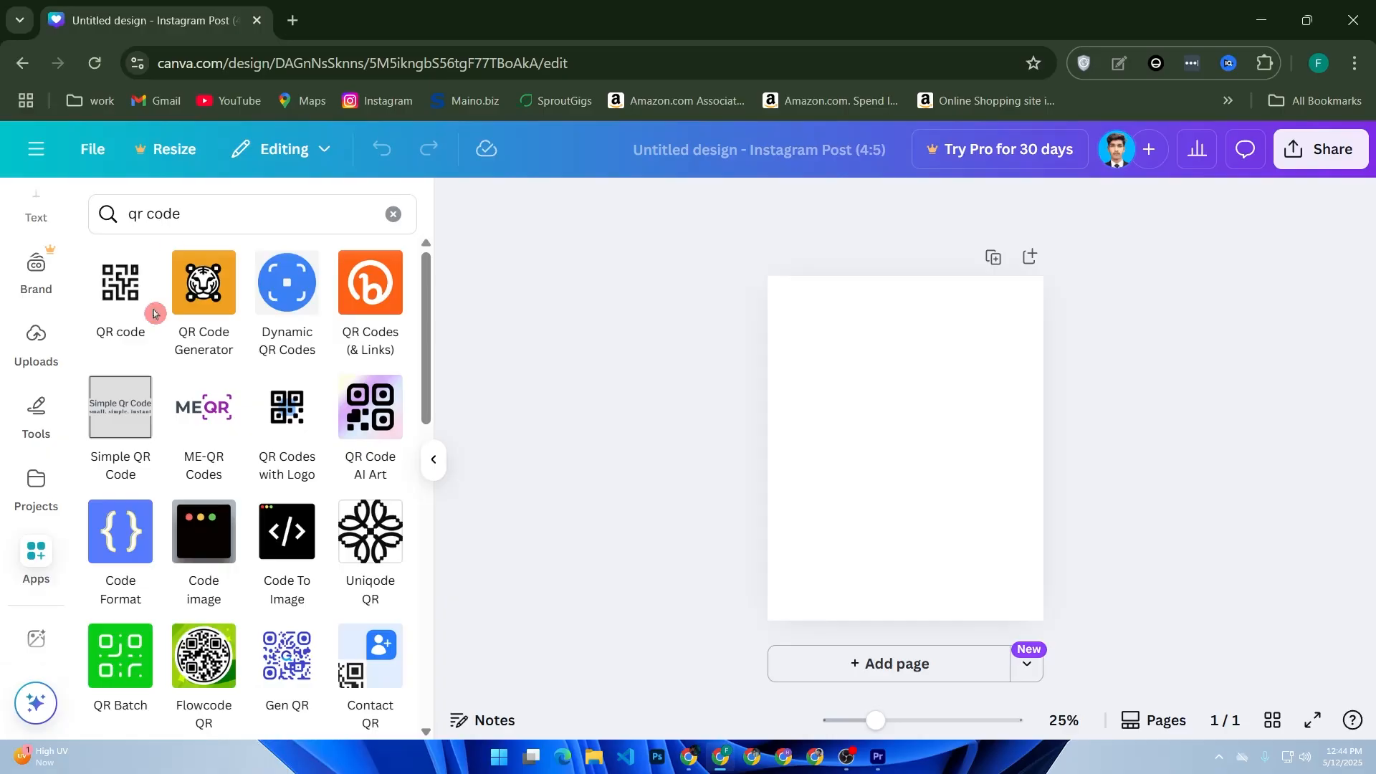
click(133, 306)
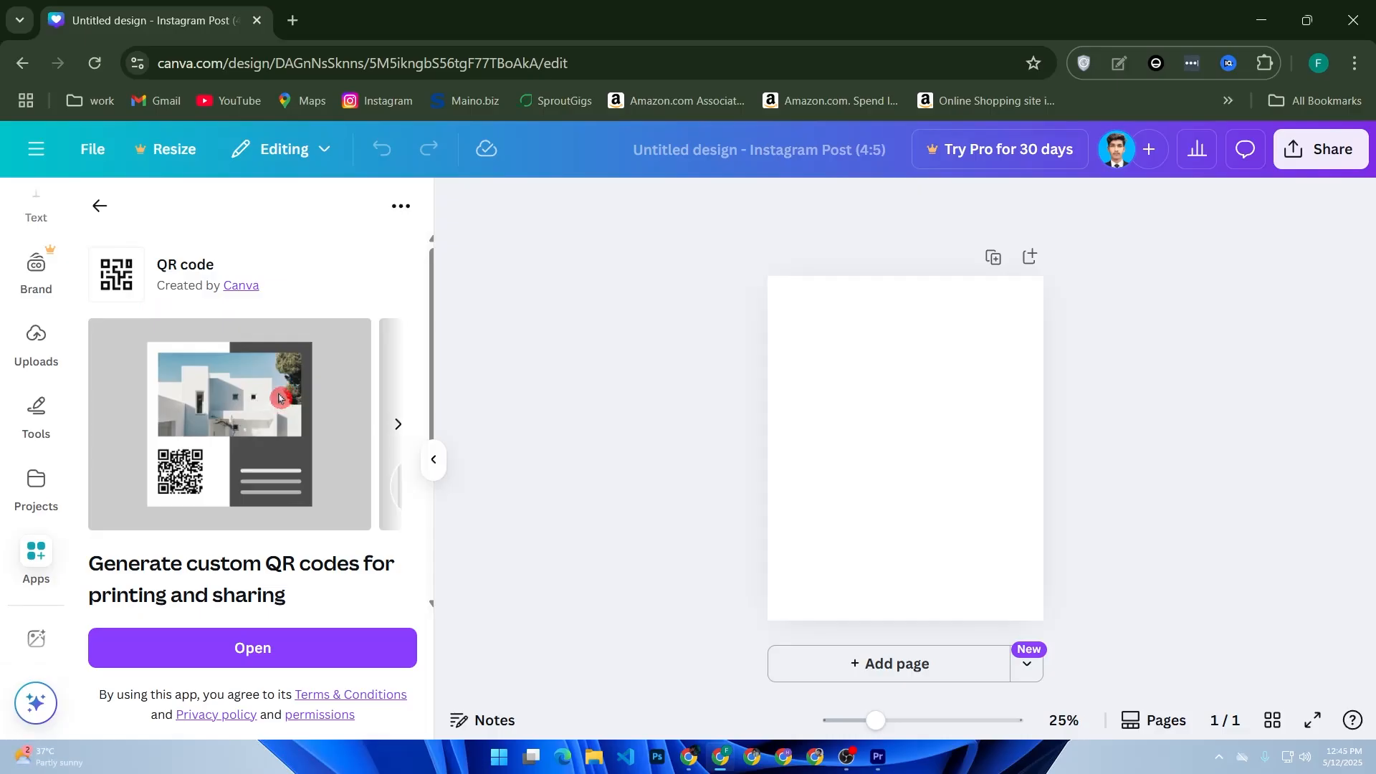
scroll(301, 494, down, 3)
scroll(270, 637, up, 3)
click(241, 640)
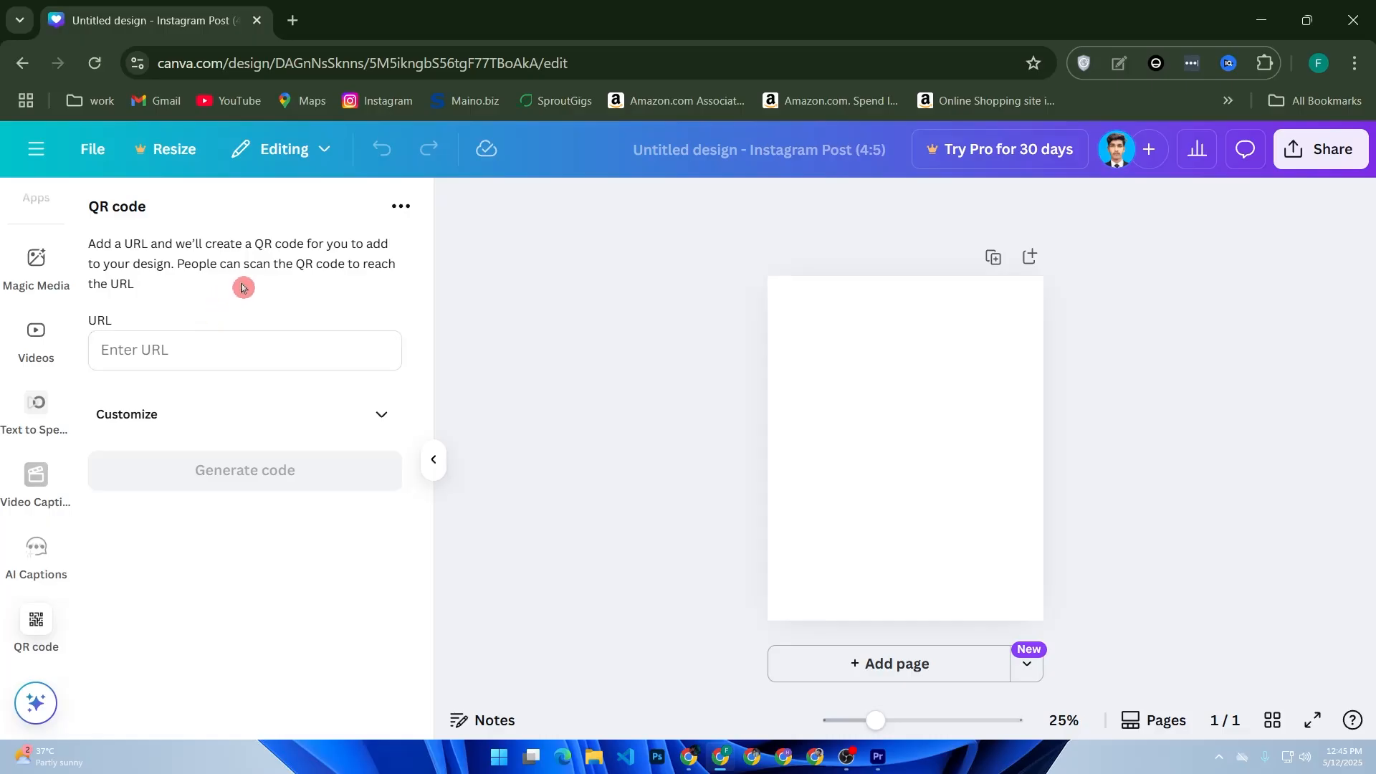
- Open the YouTube homepage in a new browser tab and copy its web address
right_click(238, 102)
click(291, 128)
click(387, 21)
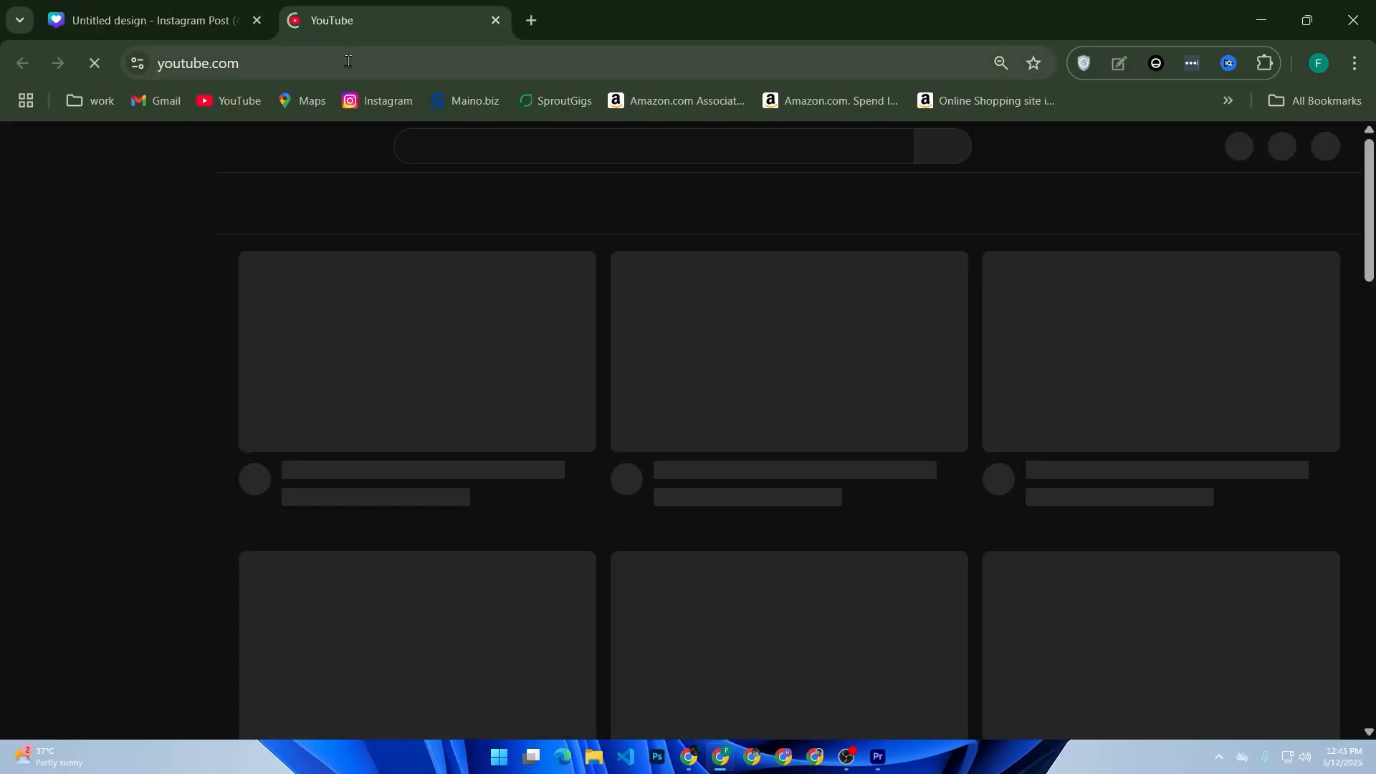
click(348, 60)
right_click(349, 60)
click(380, 248)
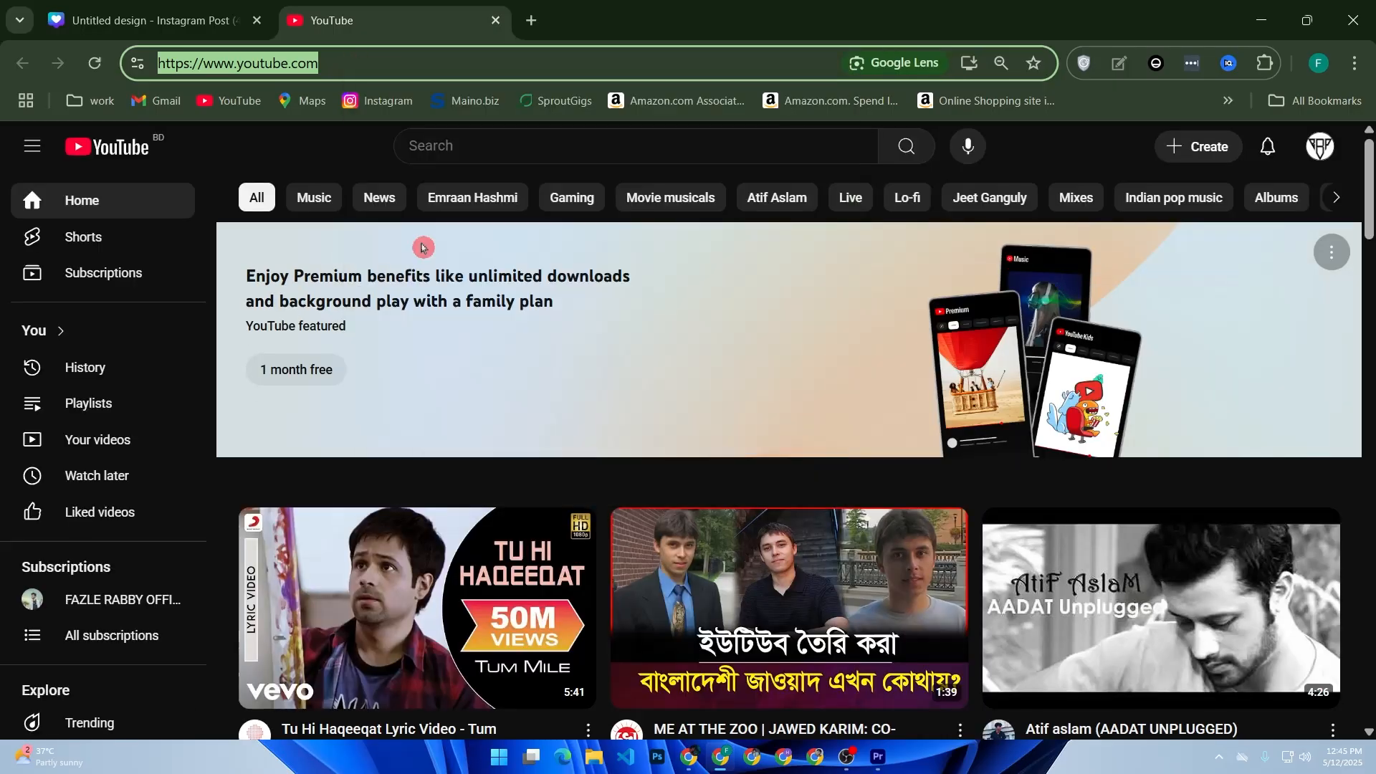
click(144, 20)
click(173, 342)
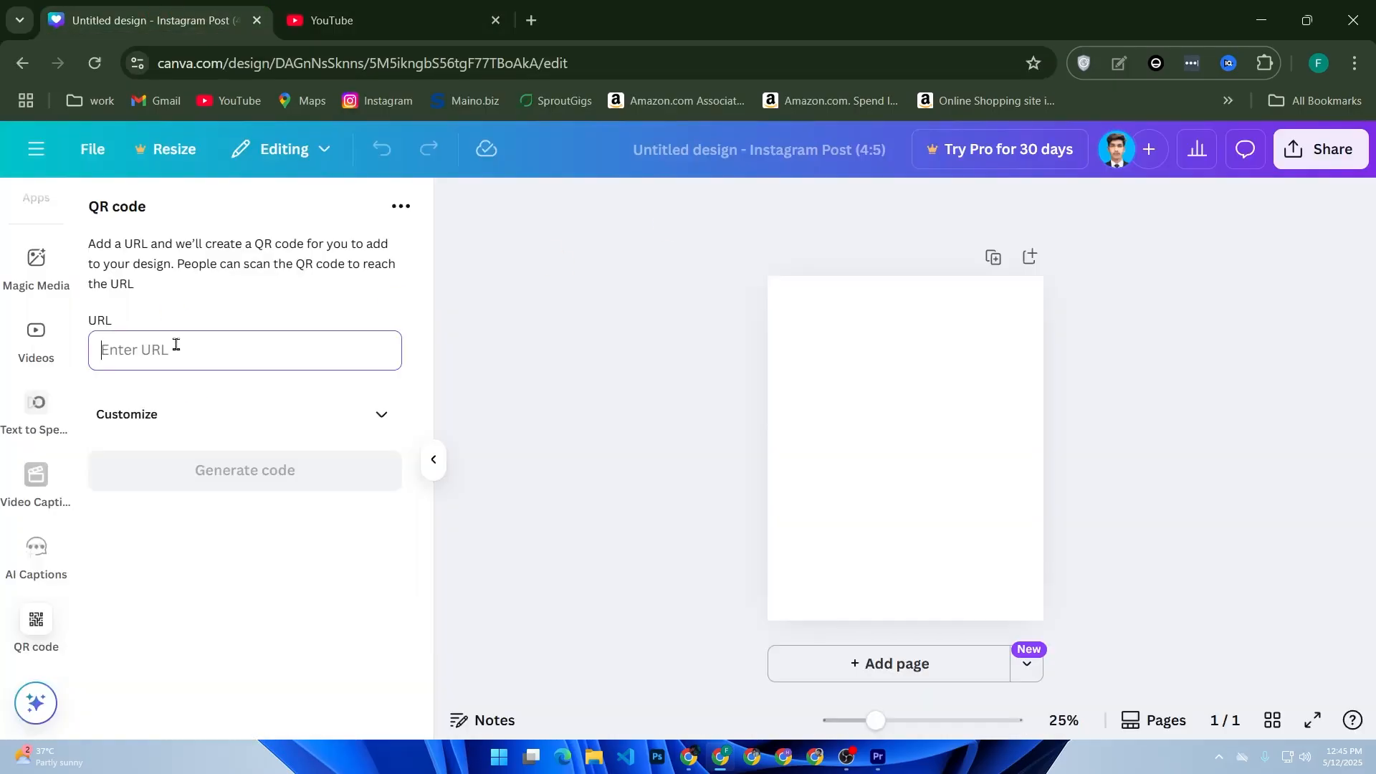
right_click(174, 343)
click(354, 416)
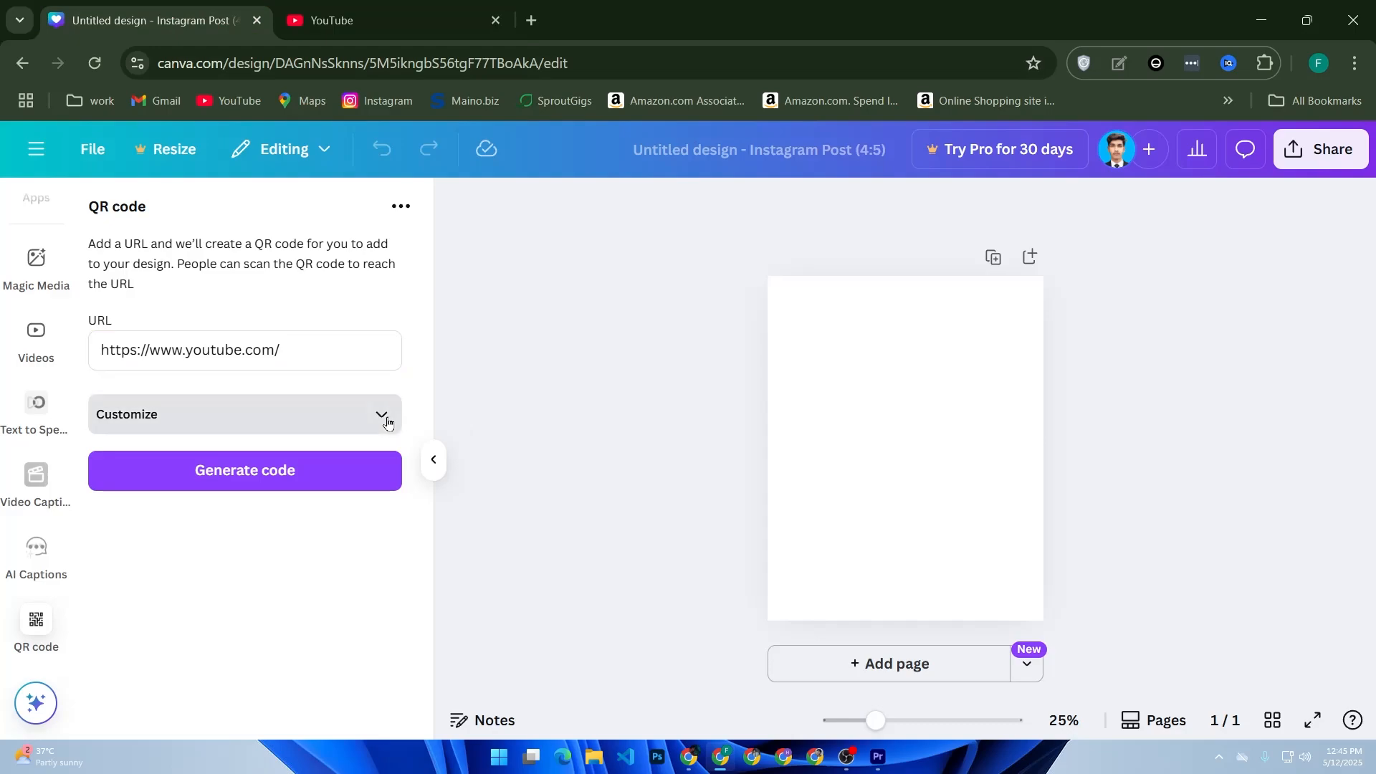
- Customize the QR code by setting its foreground color to red
click(382, 415)
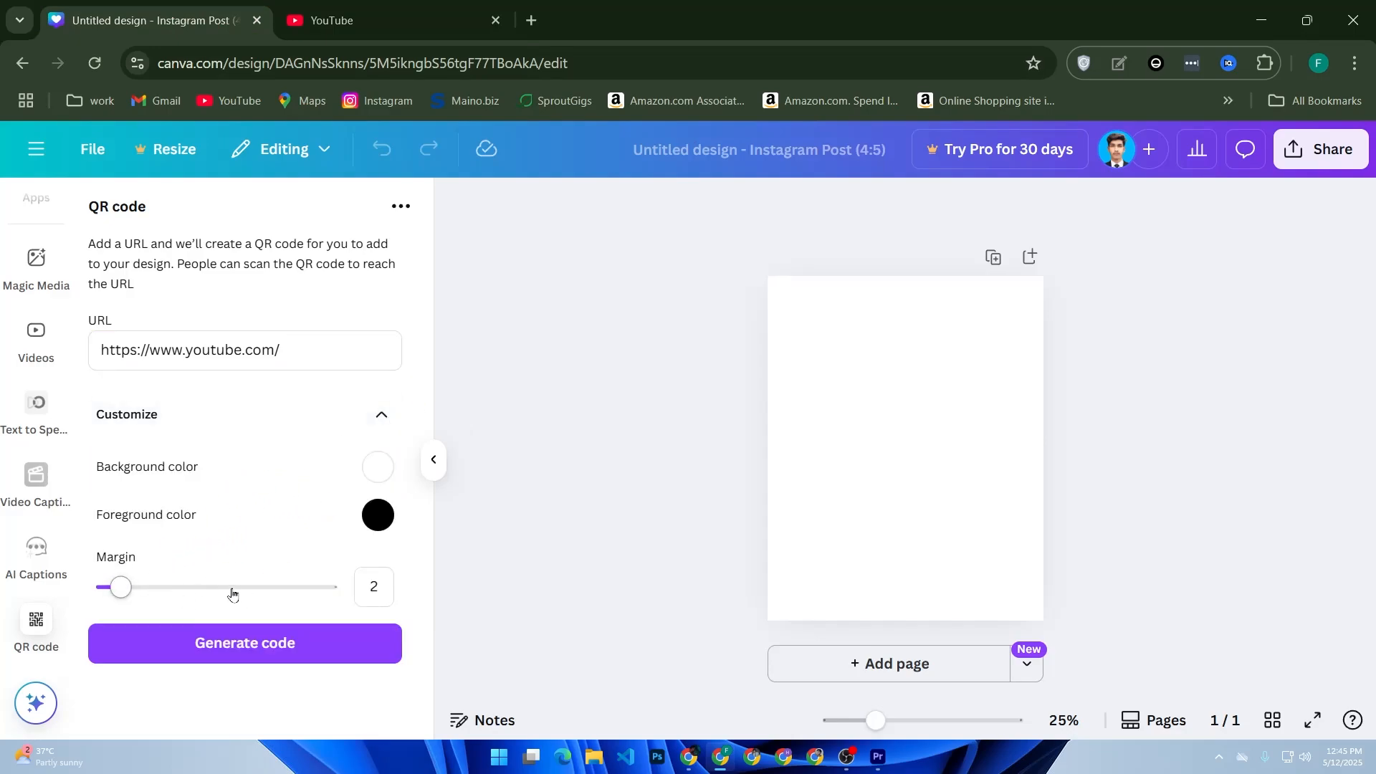
click(379, 525)
drag(501, 377, 853, 240)
click(422, 528)
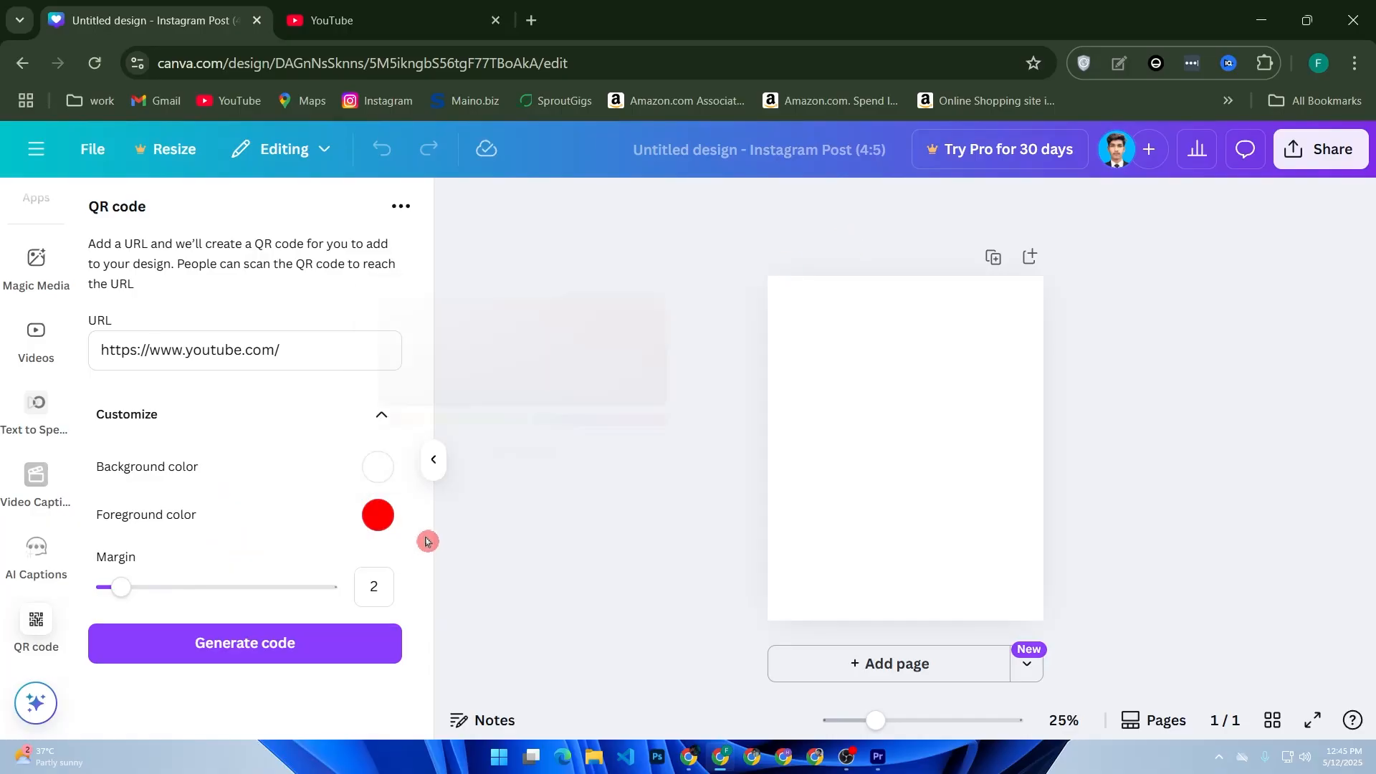
- Generate the QR code and enlarge it to about two thirds of the page's width, keeping it centred
click(222, 649)
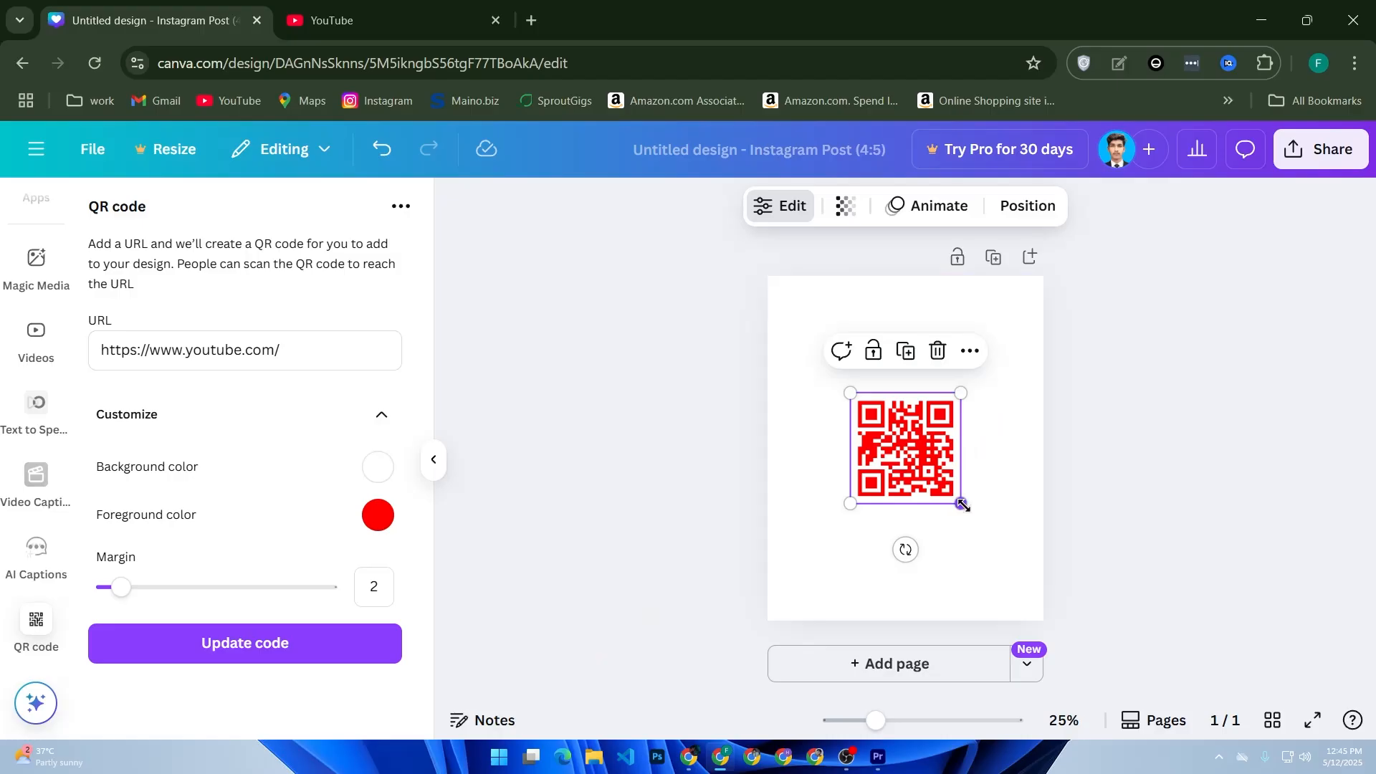
drag(961, 505, 944, 467)
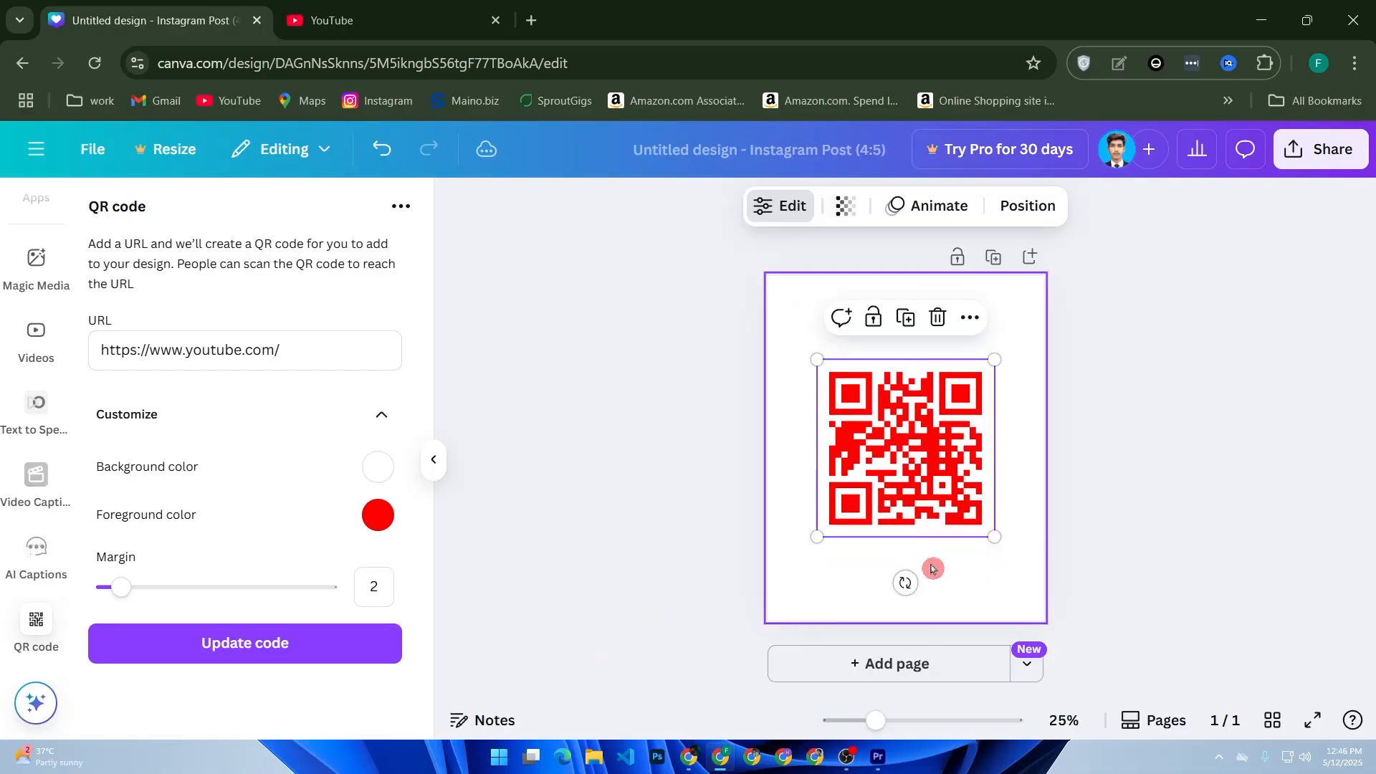
click(938, 566)
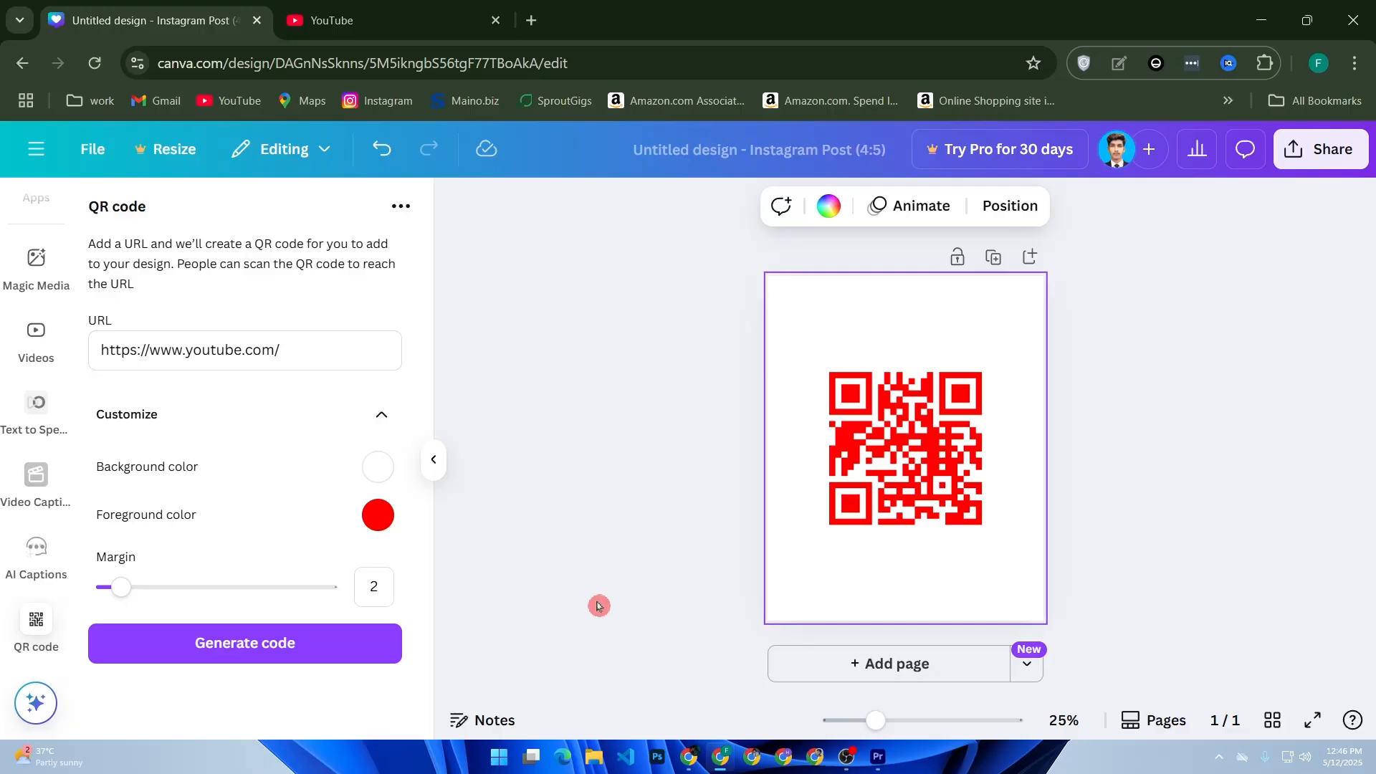
- Add a text box directly above the QR code and replace its placeholder with "Scan Me"
scroll(39, 280, up, 5)
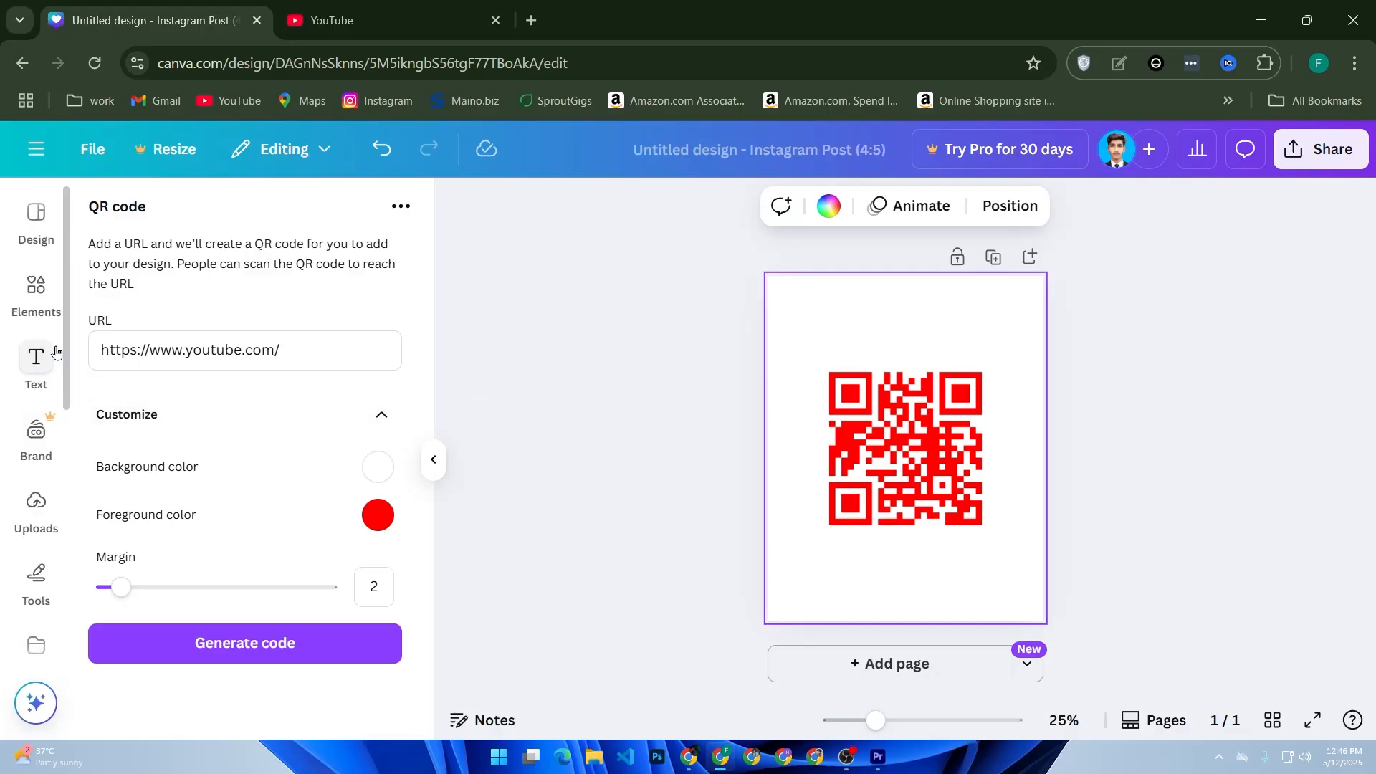
click(33, 362)
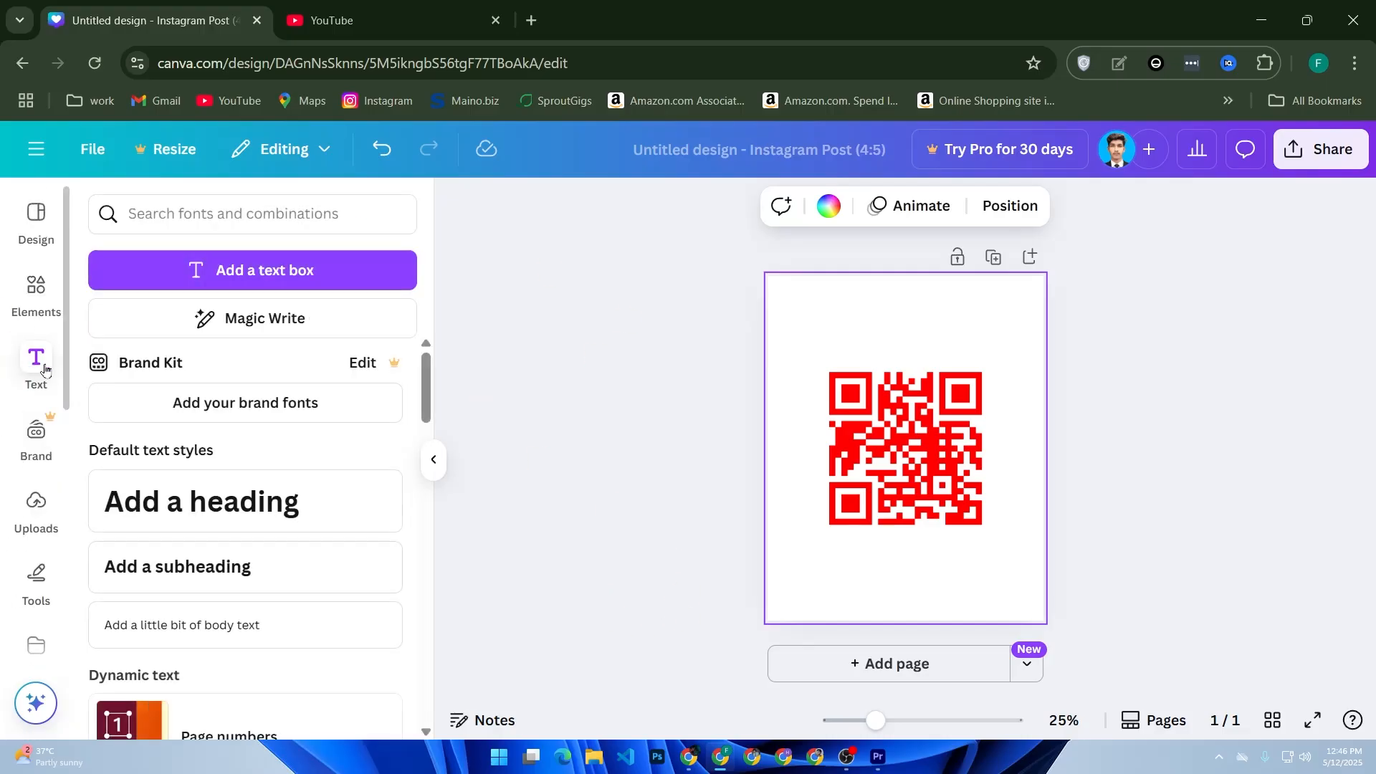
click(231, 288)
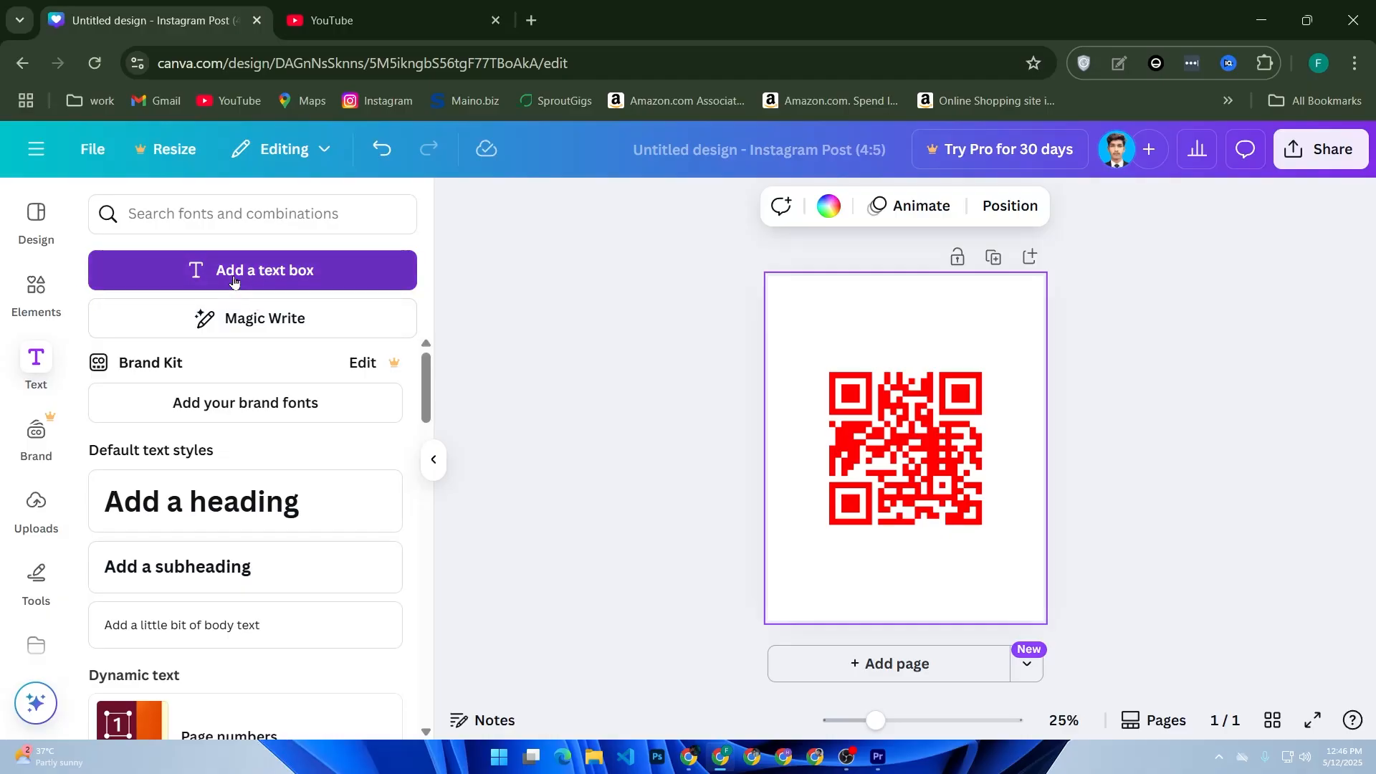
drag(927, 498, 921, 410)
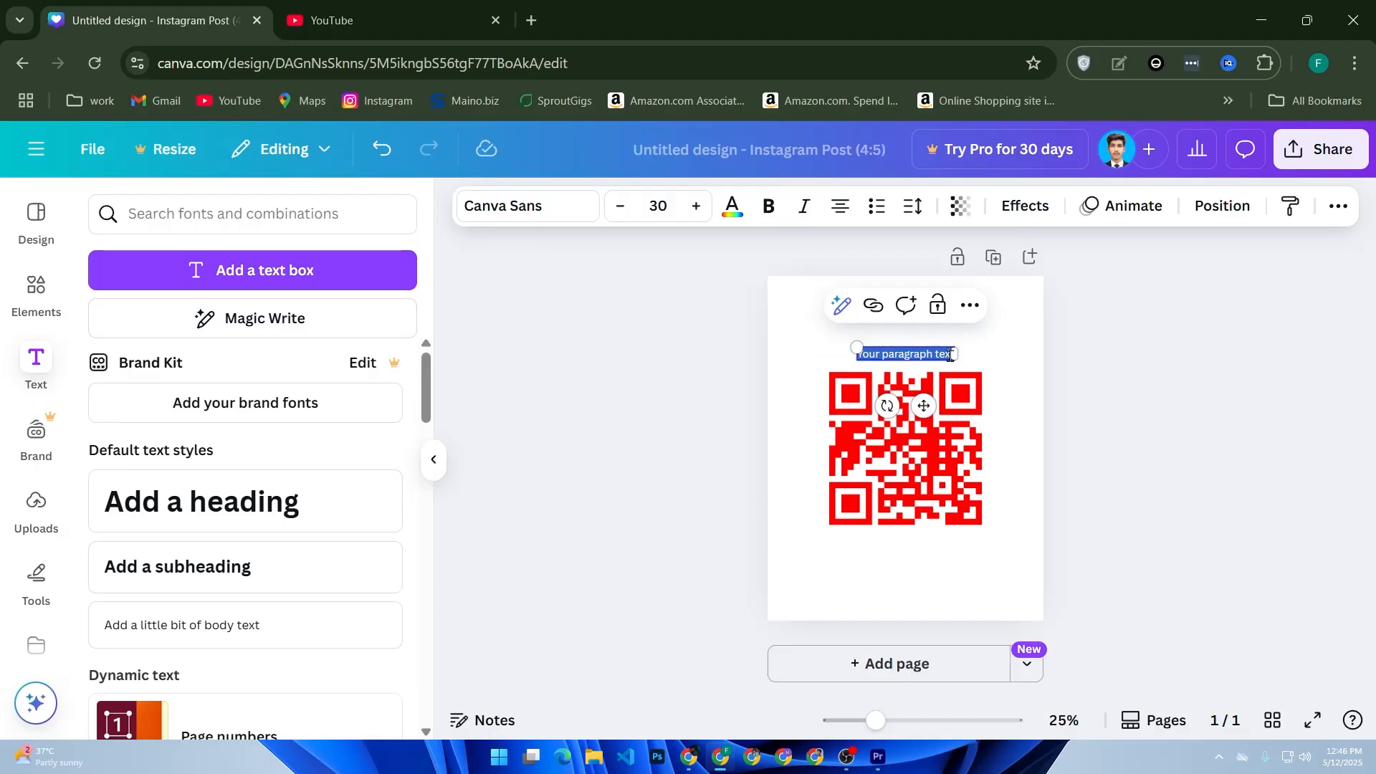
key(BackSpace)
click(952, 360)
text(Scan Me)
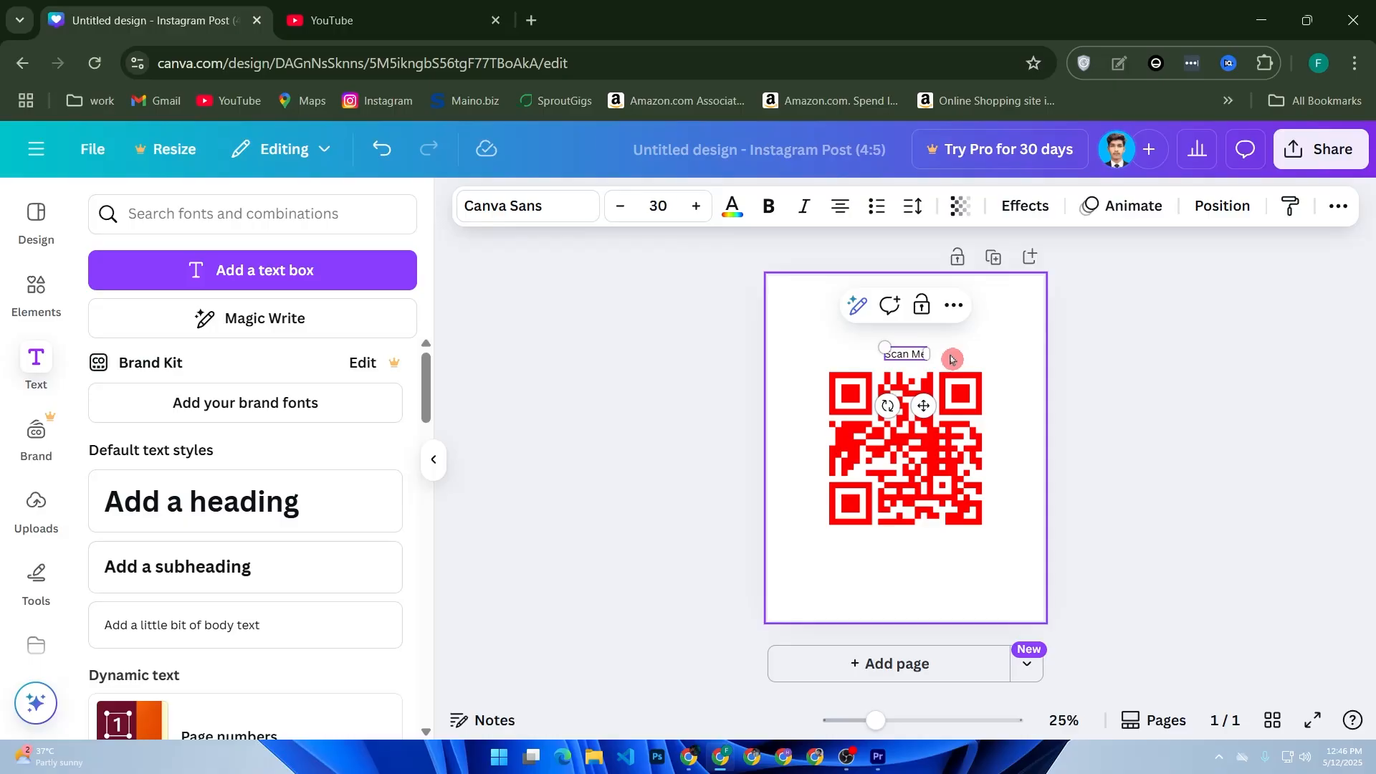
- Change the font of the "Scan Me" text to Horizon
key(ctrl+a)
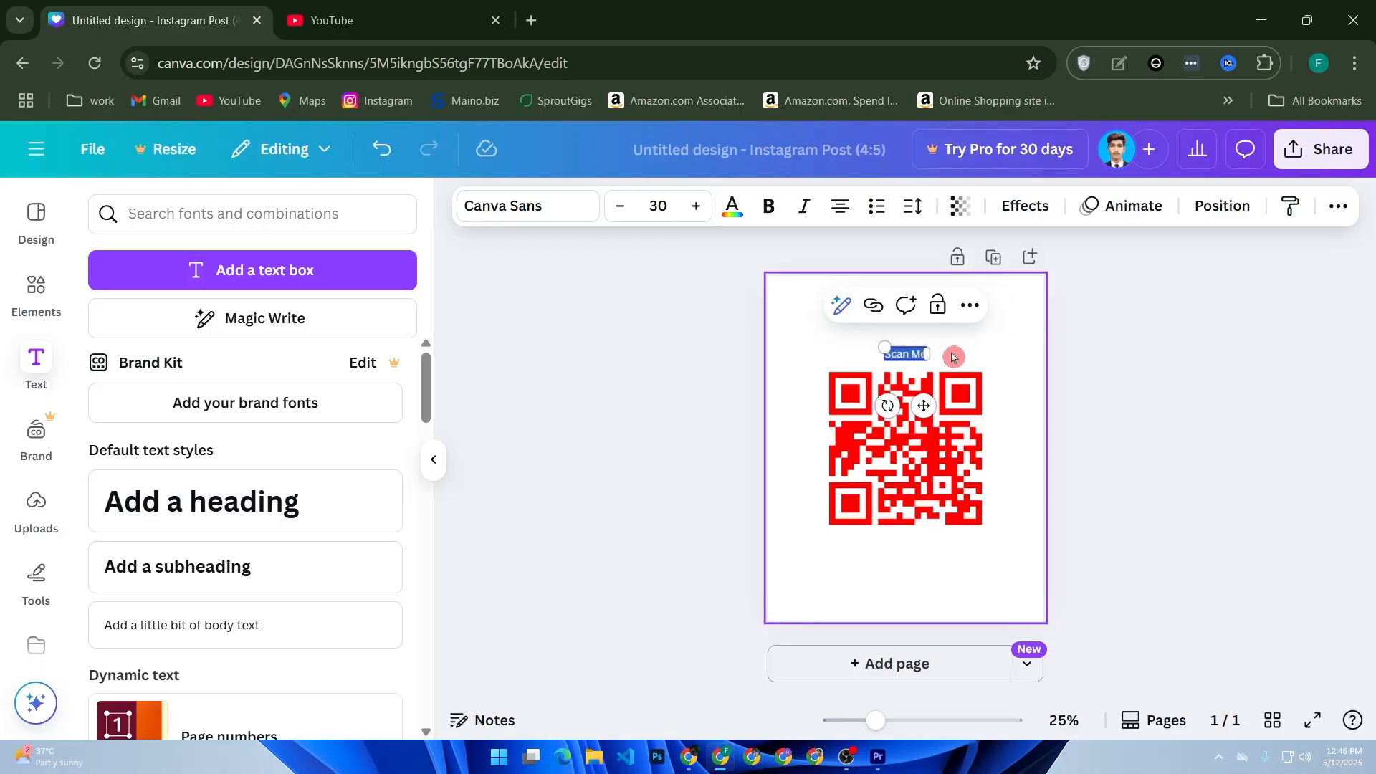
click(486, 217)
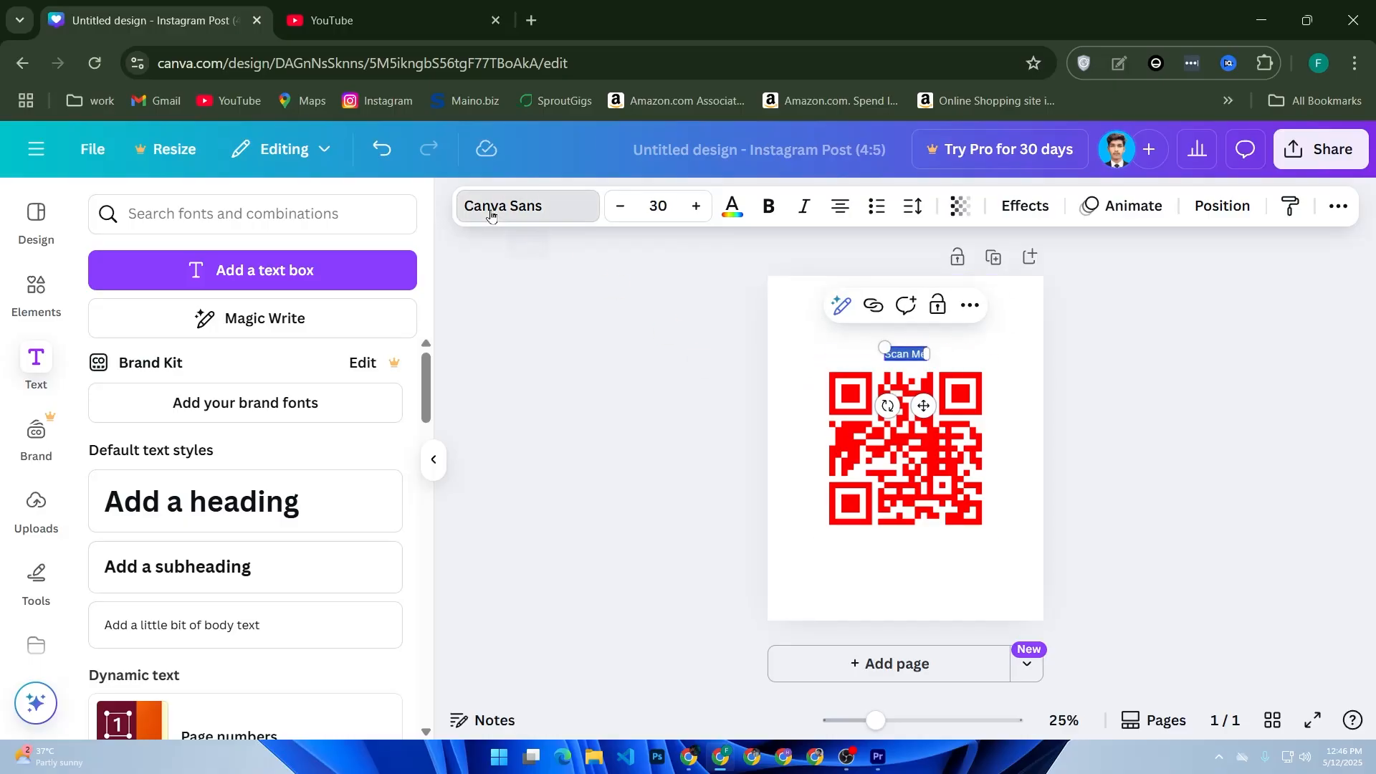
scroll(265, 426, down, 5)
click(267, 459)
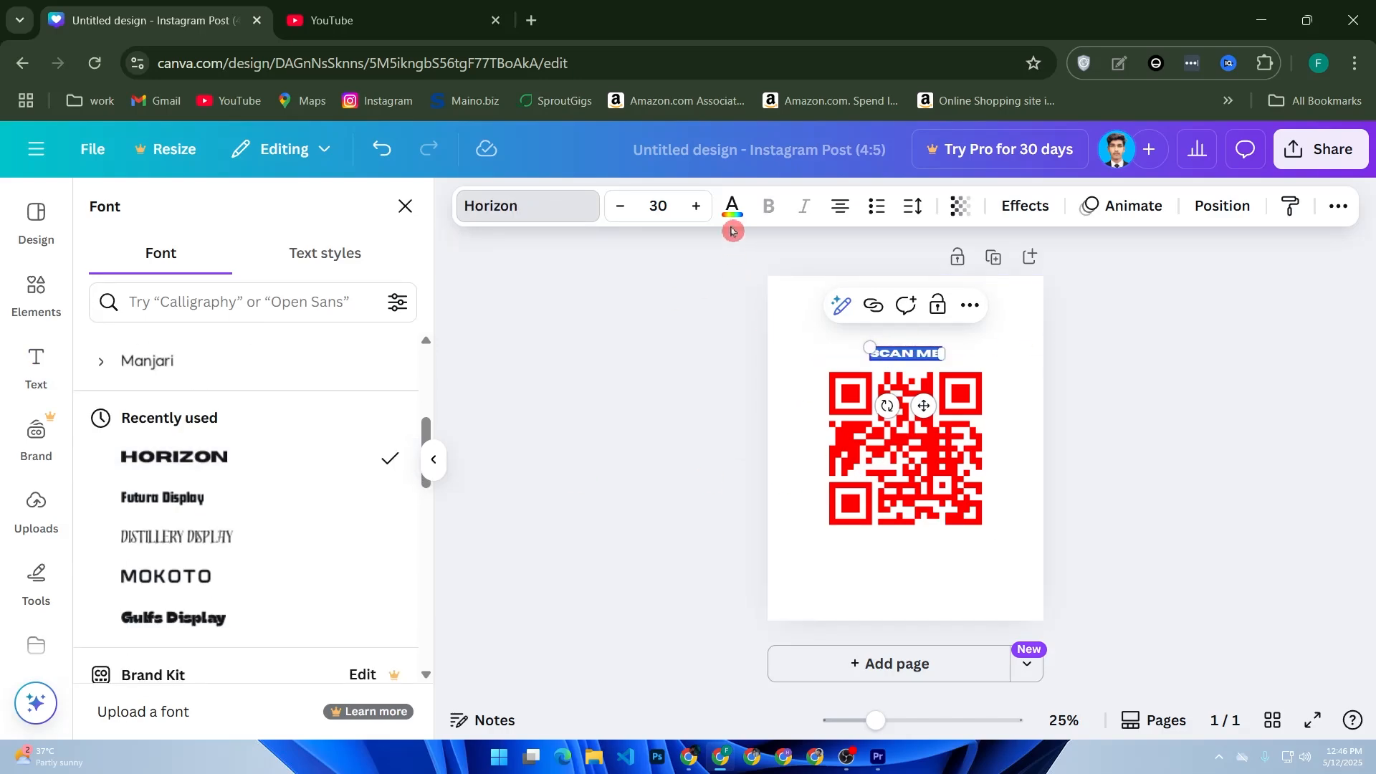
- Increase the "Scan Me" font size to 63 so the text spans the QR code's width
click(694, 208)
click(694, 208)
click(694, 208)
click(694, 208)
click(695, 208)
click(695, 208)
click(695, 208)
click(694, 208)
click(694, 208)
click(694, 208)
click(695, 208)
click(694, 207)
click(695, 207)
click(694, 207)
click(695, 208)
click(694, 208)
click(694, 208)
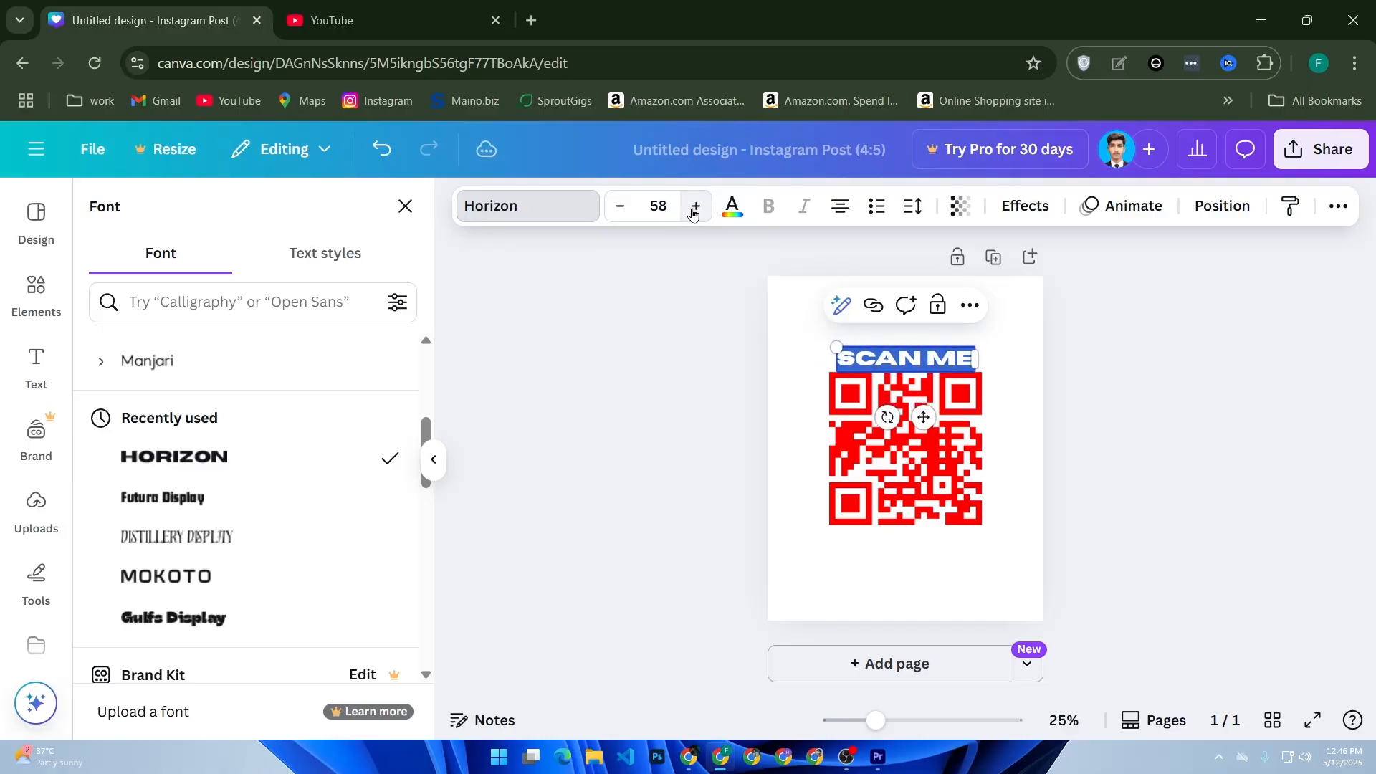
click(694, 210)
click(693, 210)
click(694, 210)
click(693, 210)
click(693, 210)
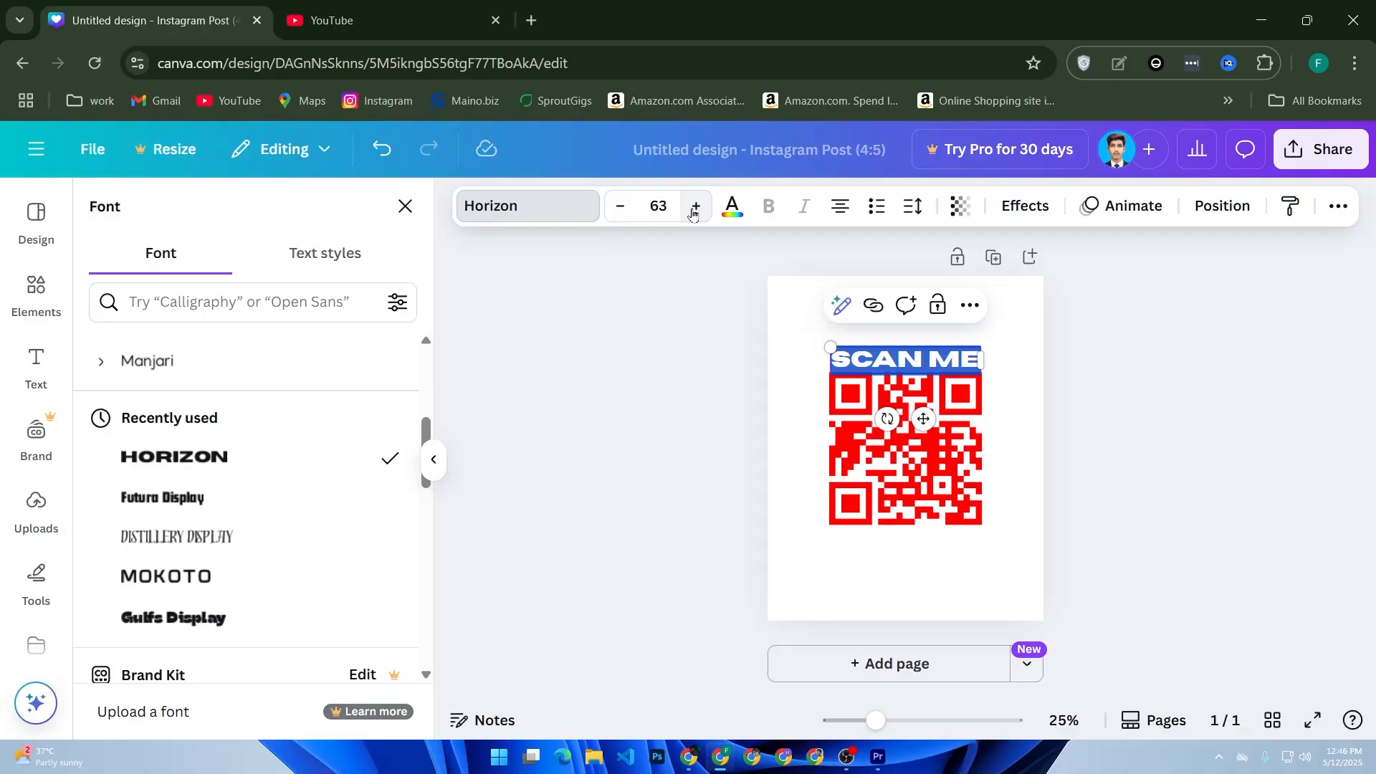
- Color the "Scan Me" text pink using the default solid colors
click(731, 214)
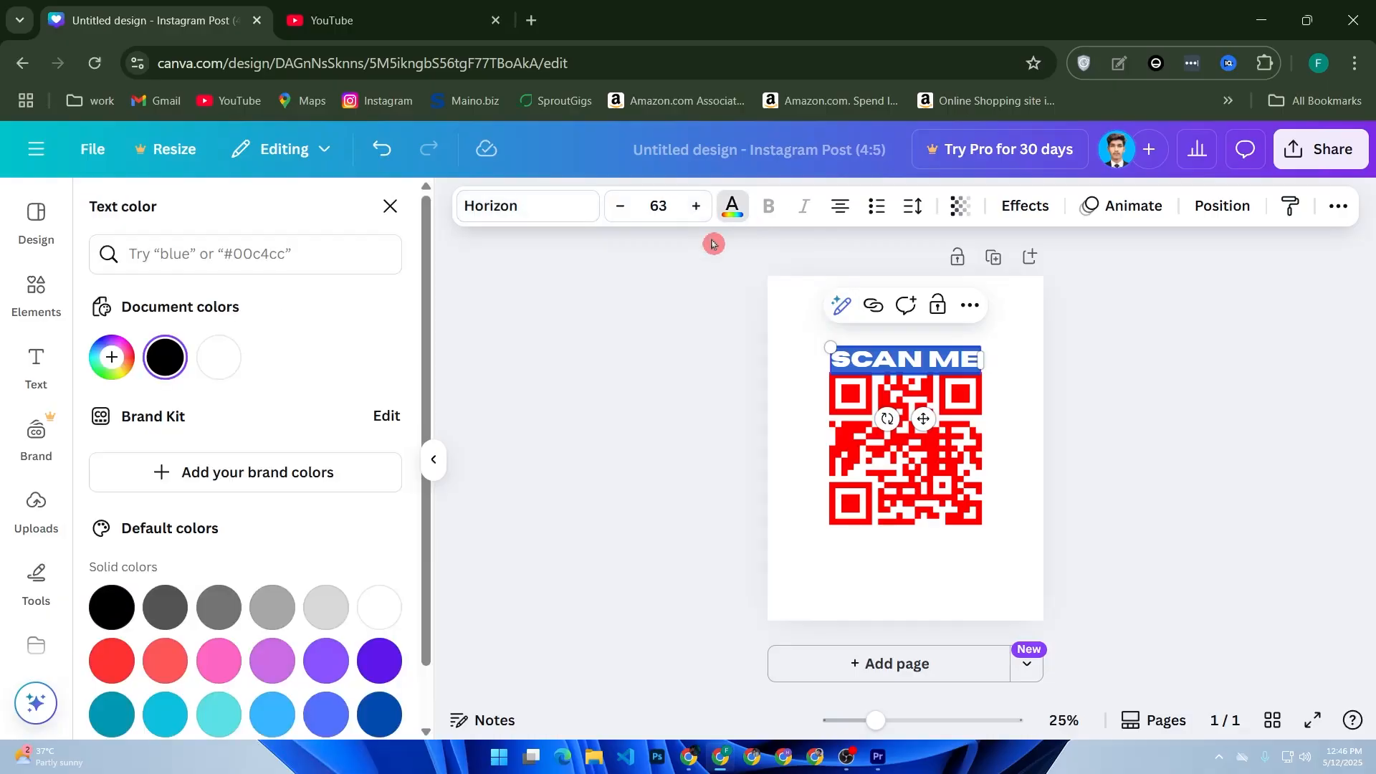
click(219, 660)
click(996, 391)
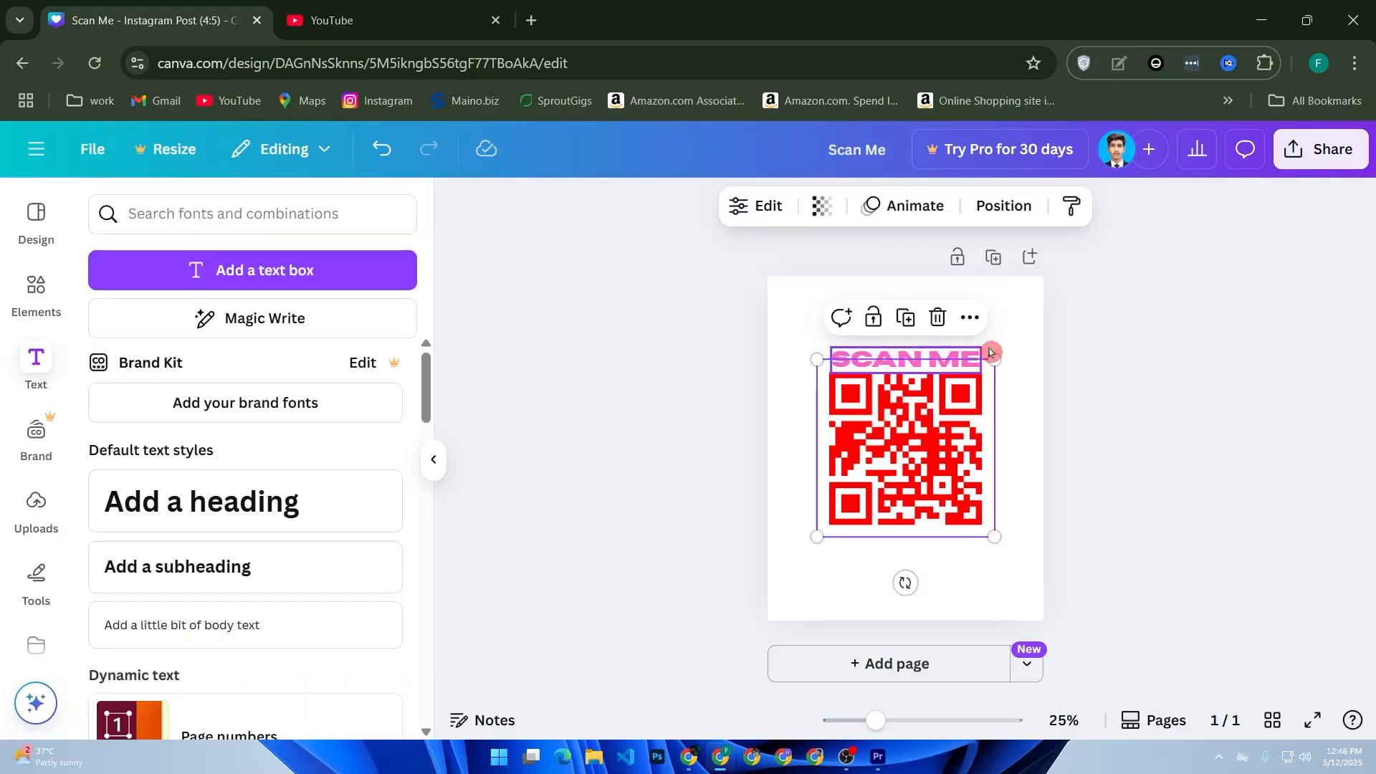
click(943, 534)
- Set the "Scan Me" text color to black from the default solid colors
click(913, 360)
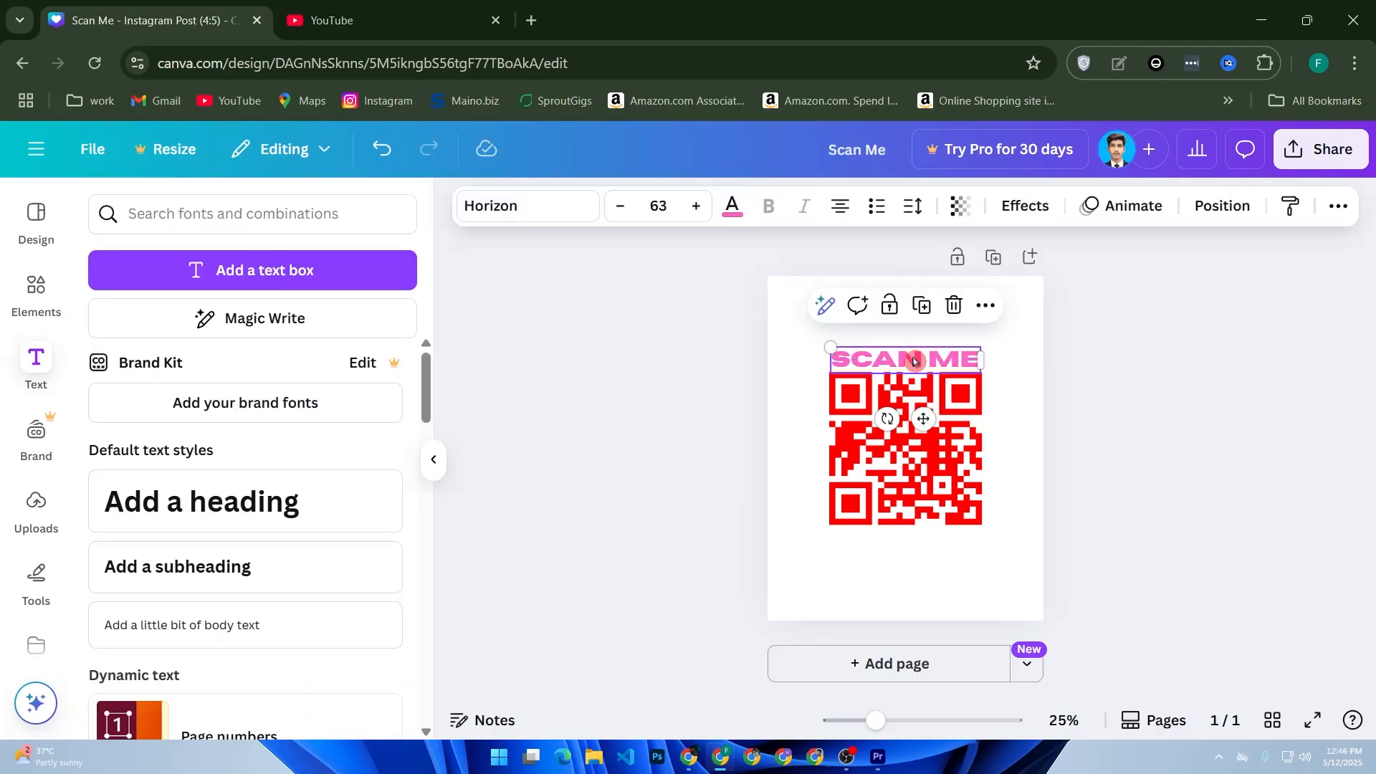
click(732, 205)
click(126, 621)
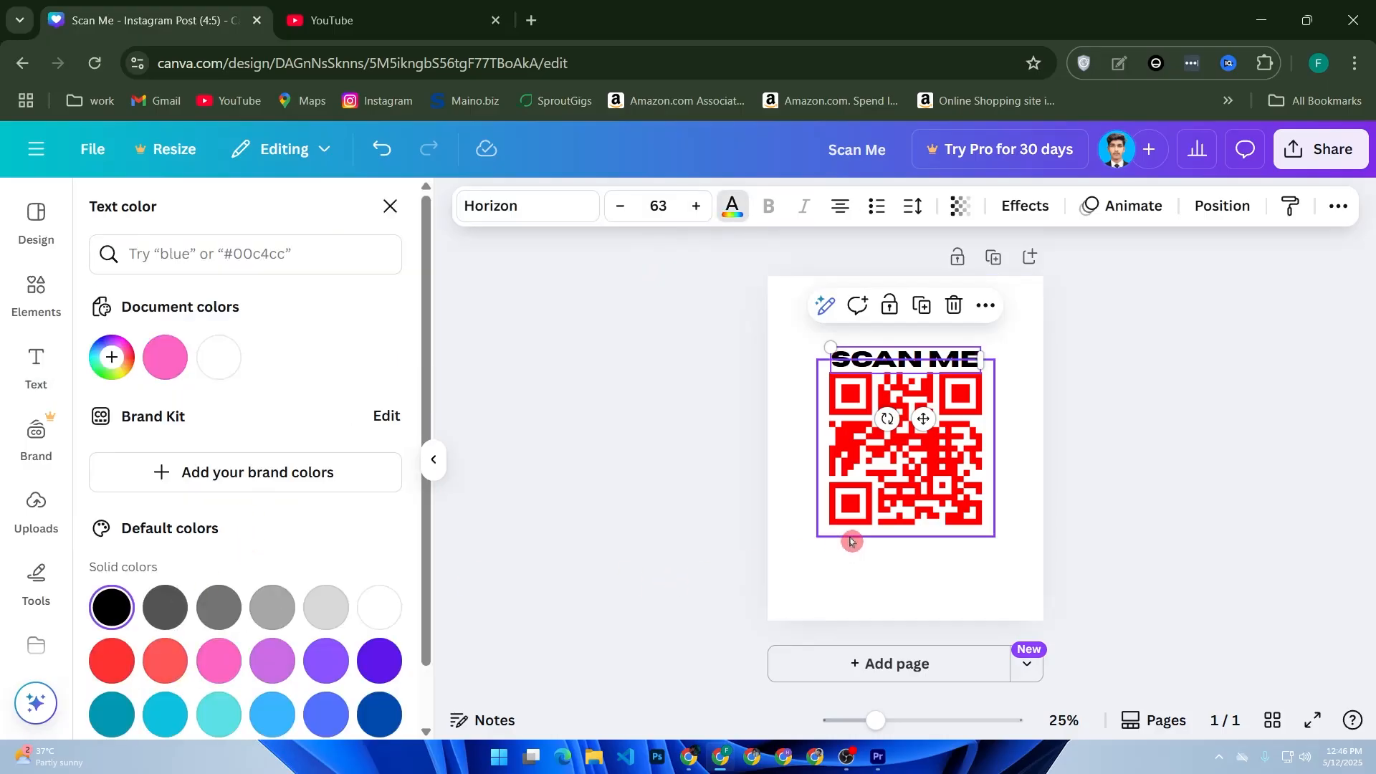
- Add a new text box to the page reading "FAZLE SHOP"
click(828, 566)
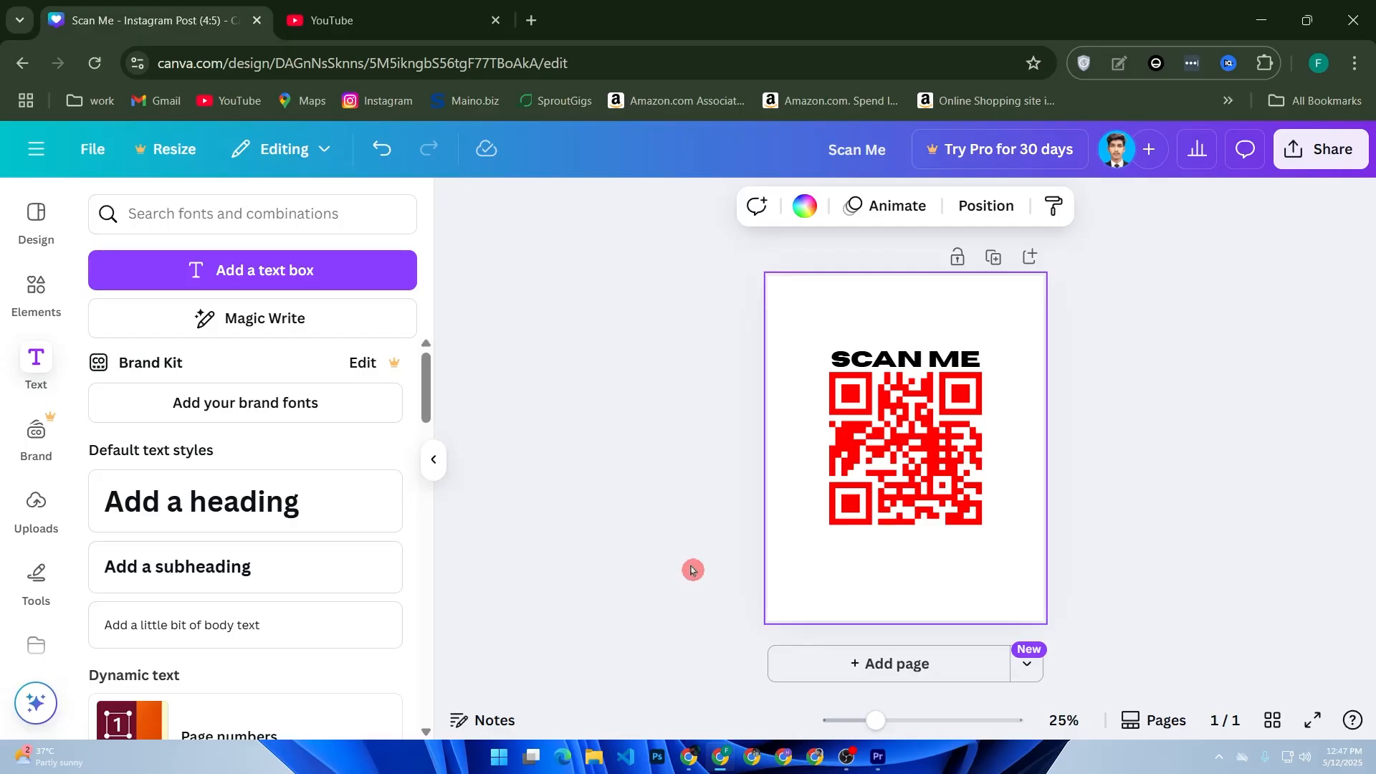
click(291, 271)
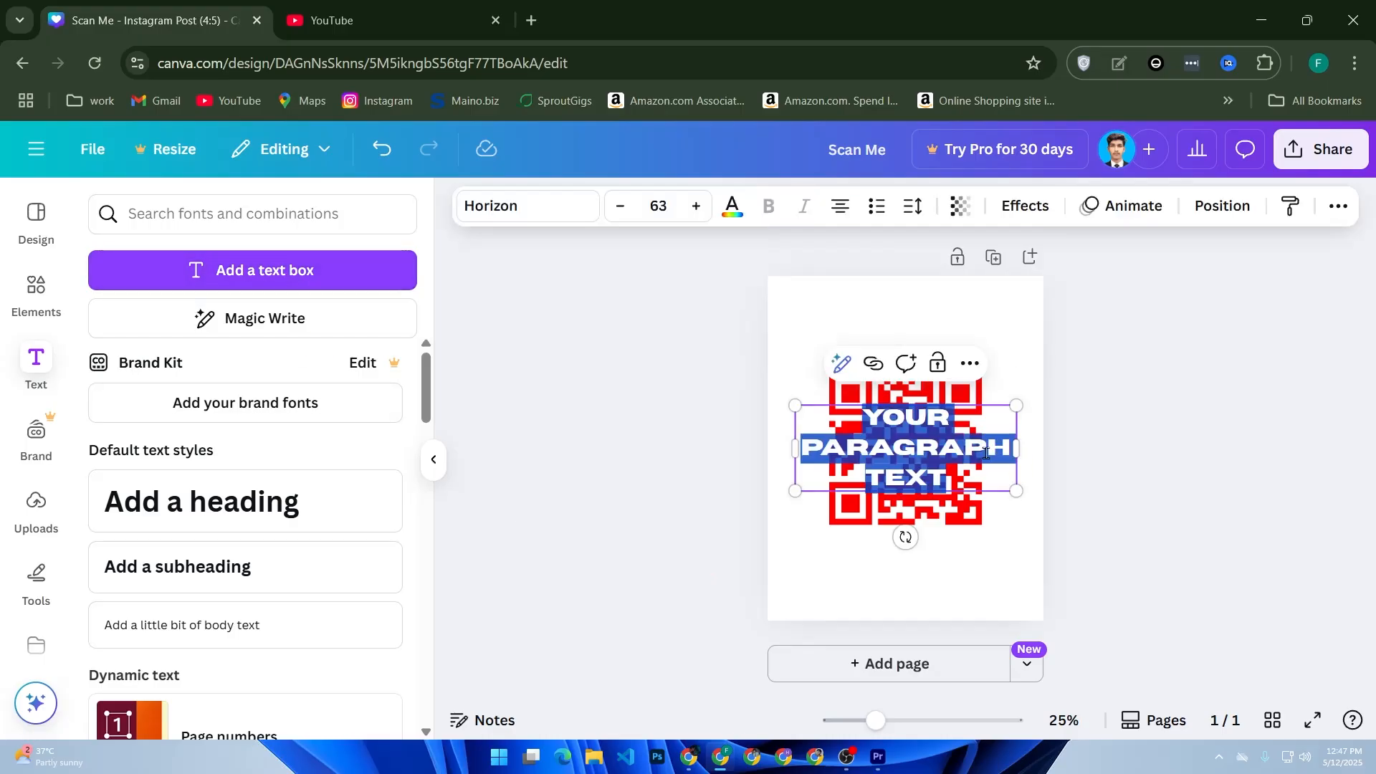
text(FAZLE)
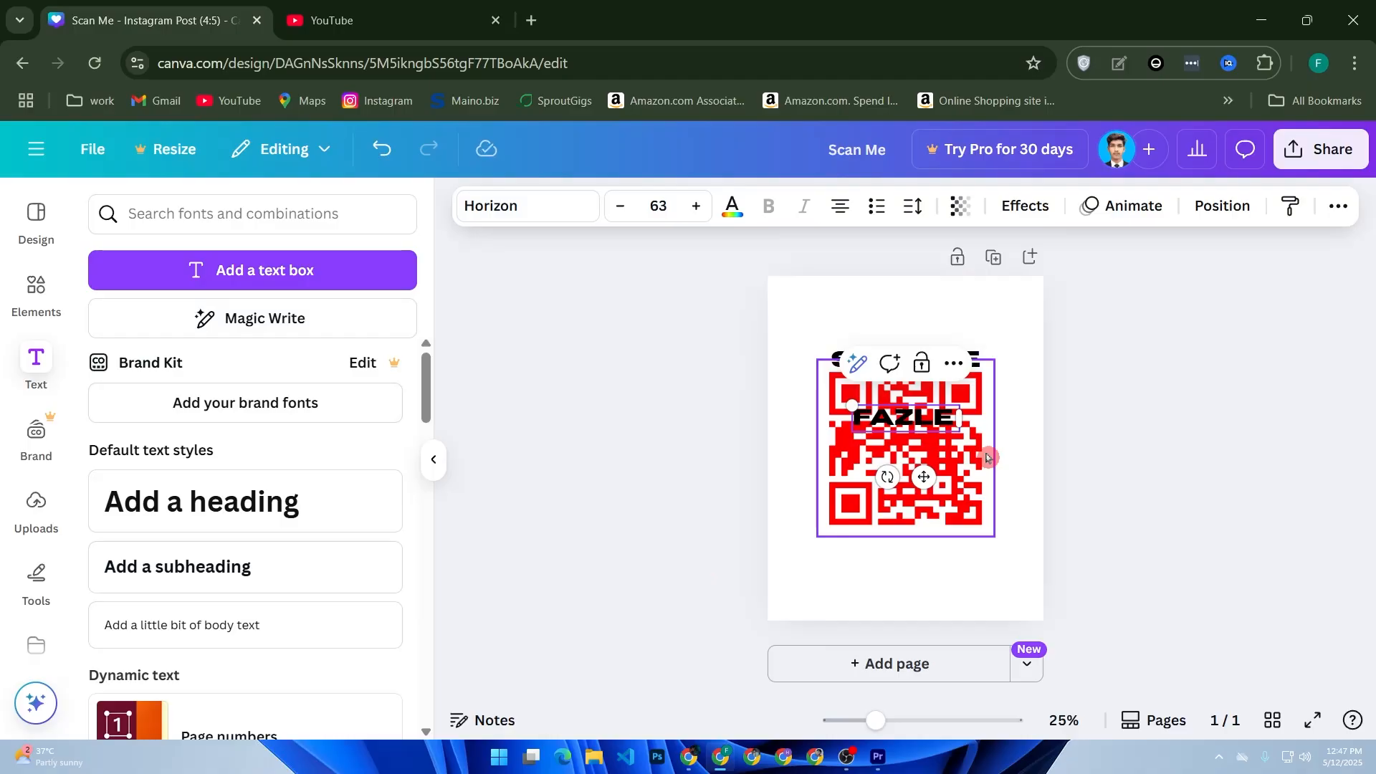
text( SHOPT)
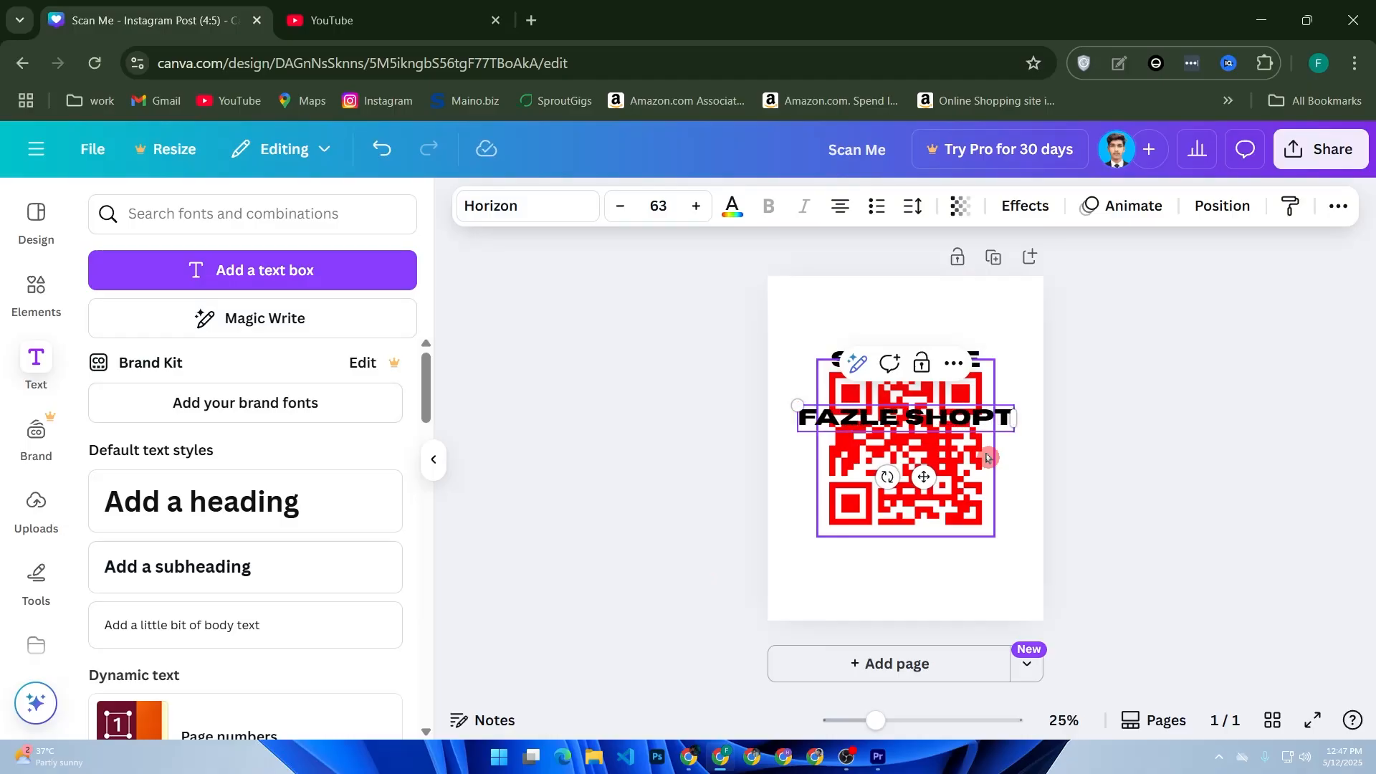
key(BackSpace)
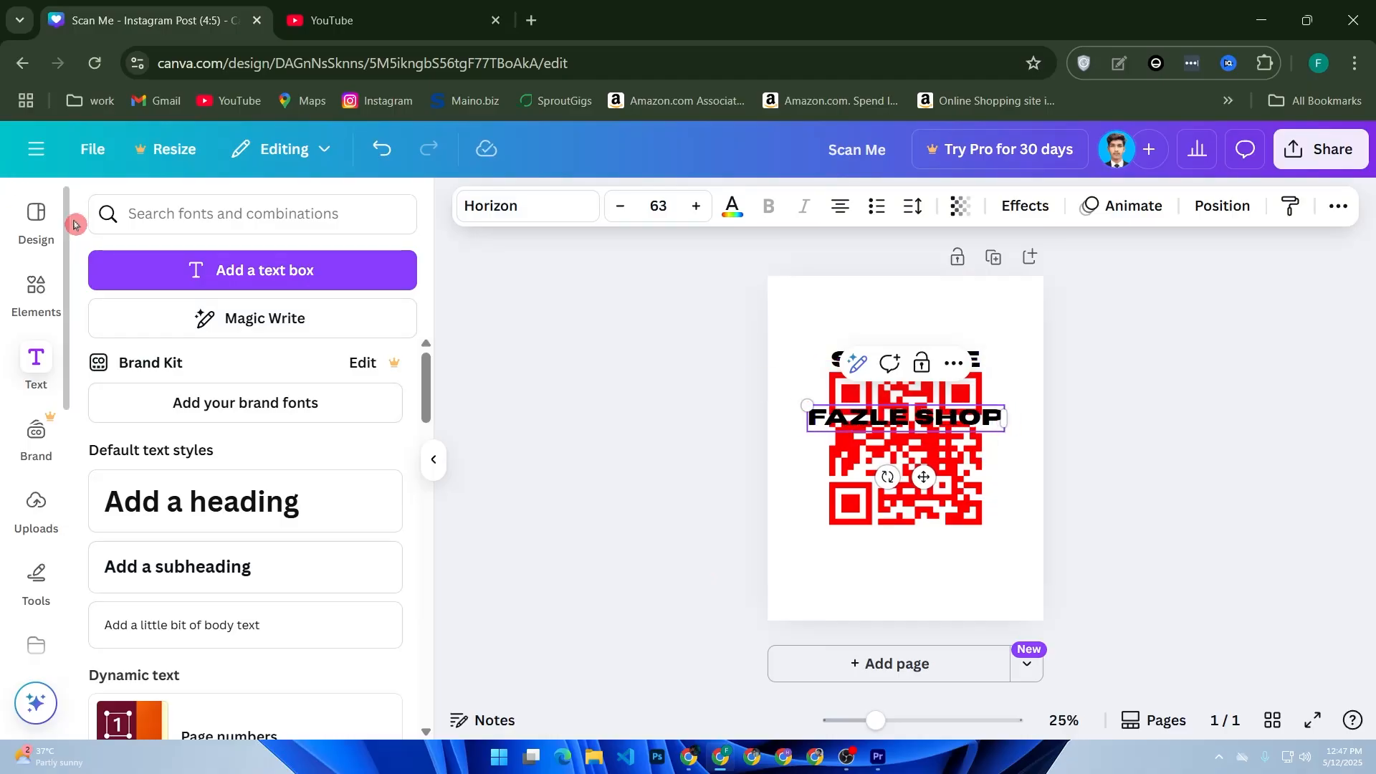
- Move the shop name directly below the QR code and shrink it to font size 52.1, centred under the code
drag(928, 486, 926, 603)
drag(808, 526, 842, 529)
drag(941, 596, 925, 592)
click(1003, 502)
- Color the shop name text light blue from the default solid colors
click(938, 538)
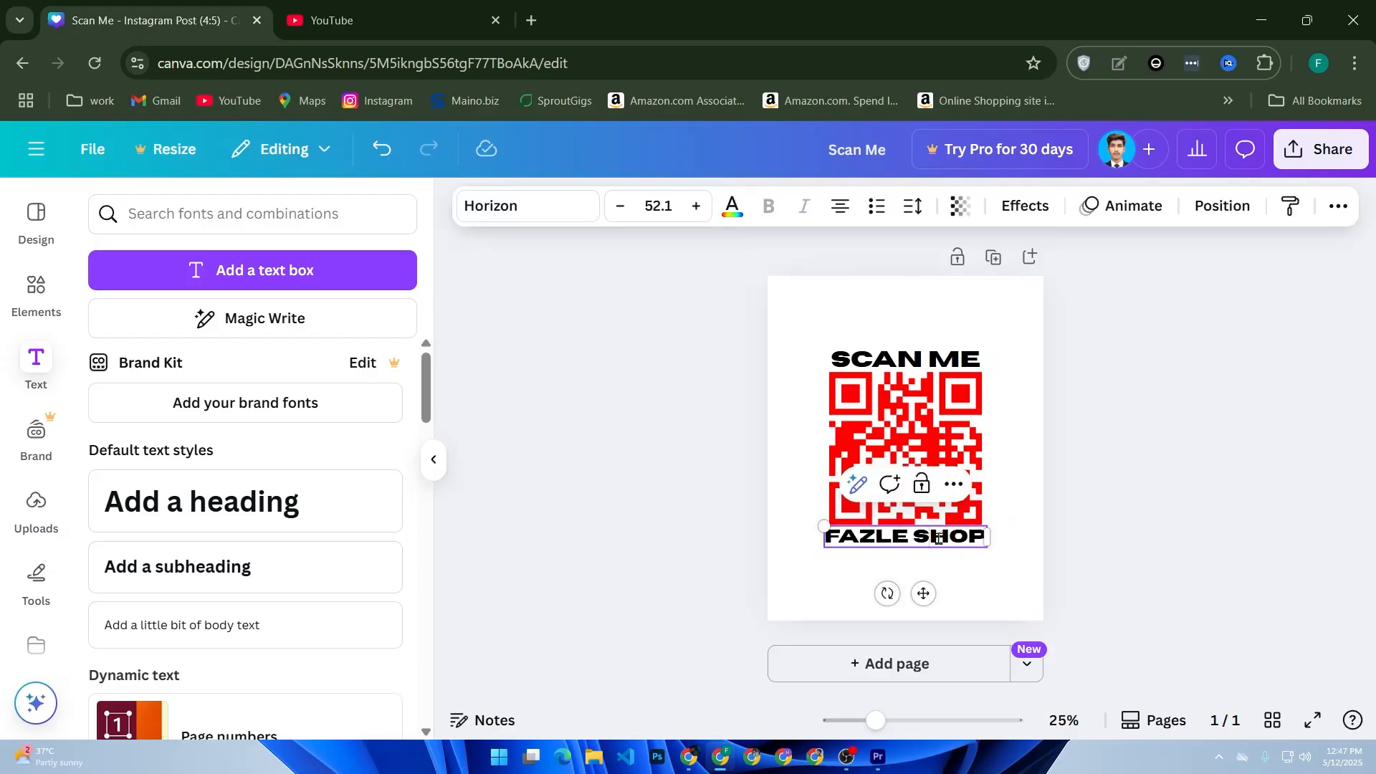
double_click(939, 537)
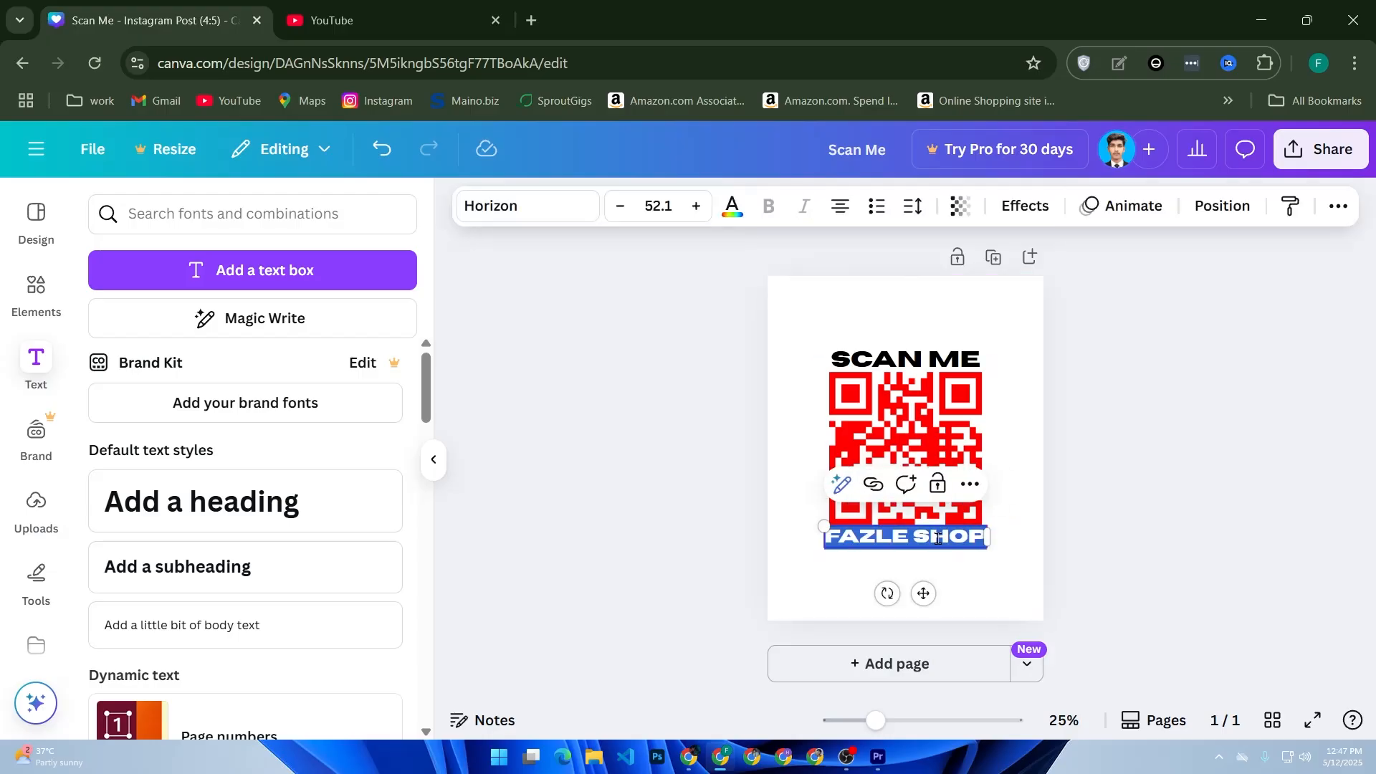
click(728, 220)
scroll(277, 602, down, 1)
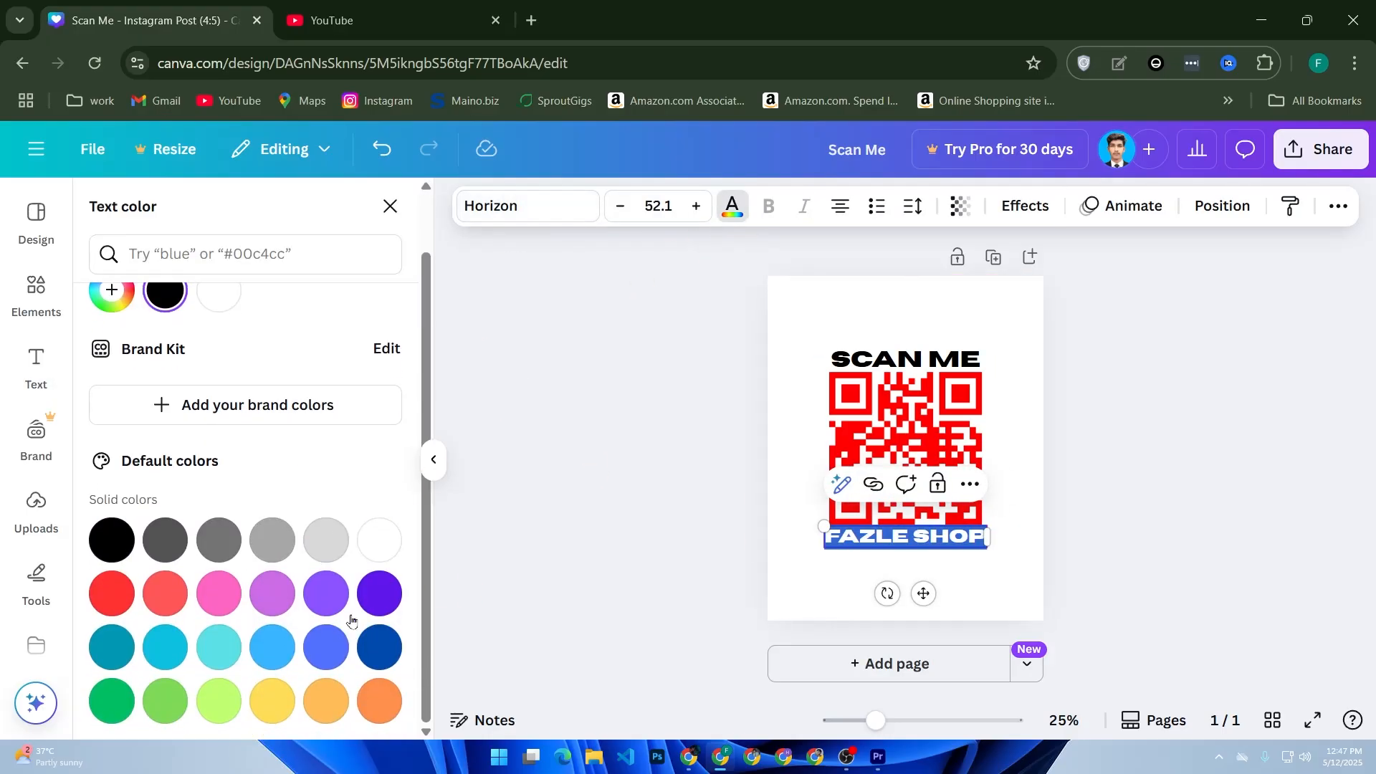
click(281, 647)
click(818, 586)
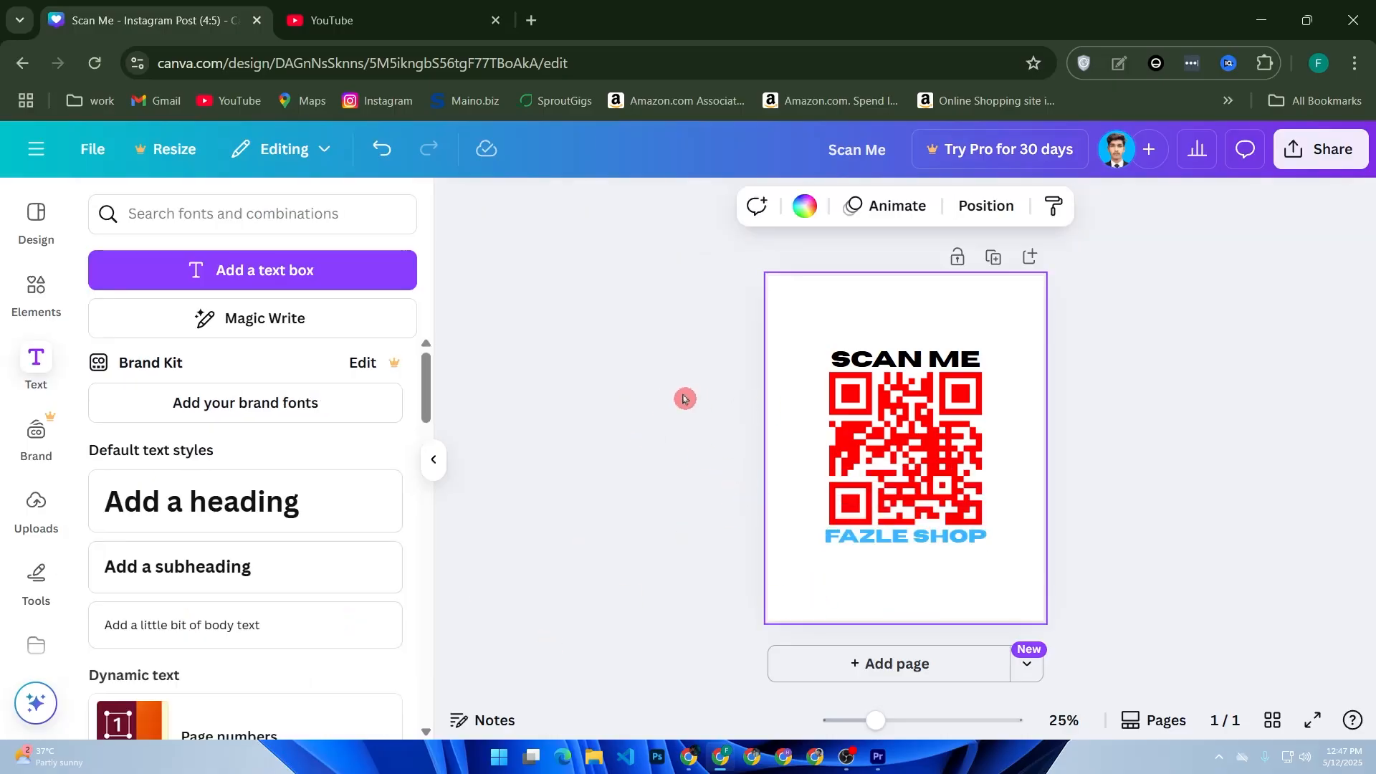
- Reduce the shop name's font size to 47 so the text matches the QR code's width
click(873, 542)
drag(874, 542, 891, 539)
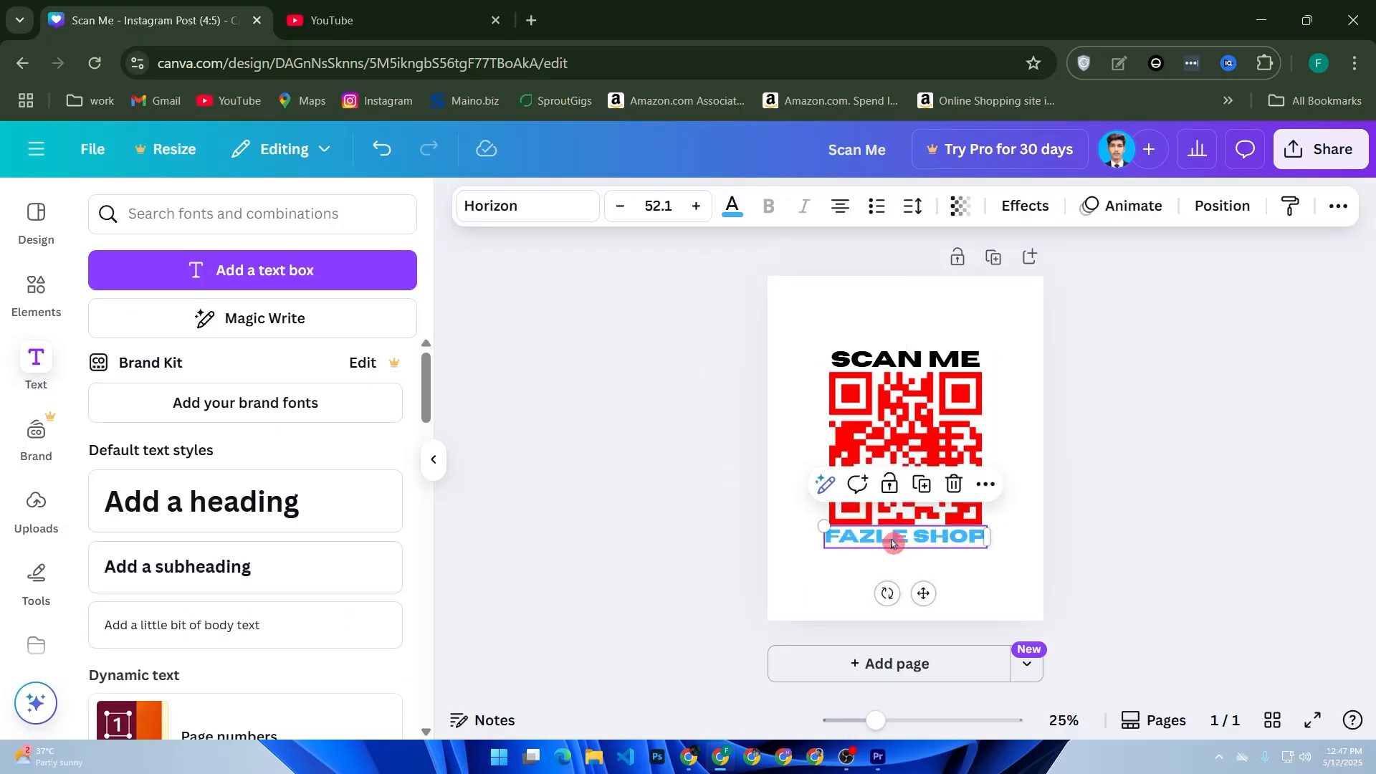
triple_click(971, 532)
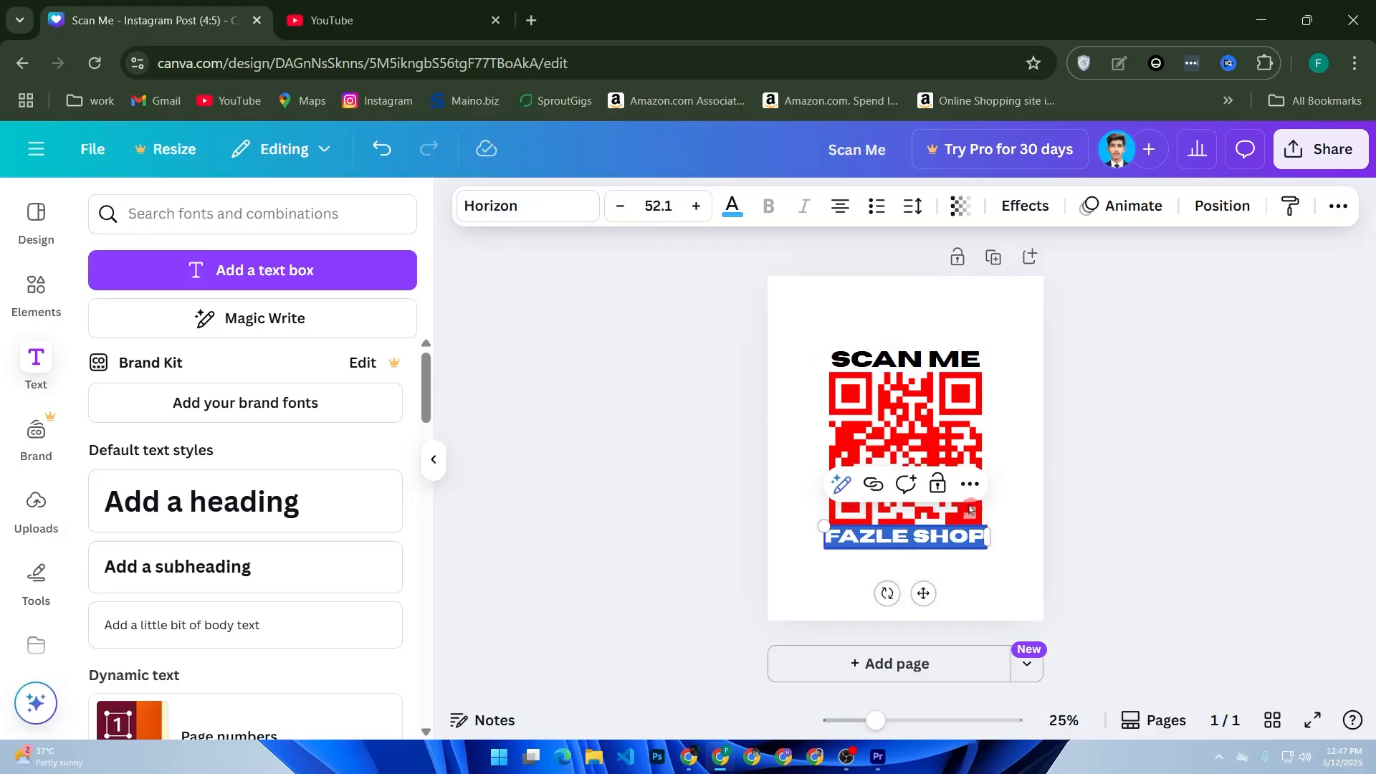
click(666, 199)
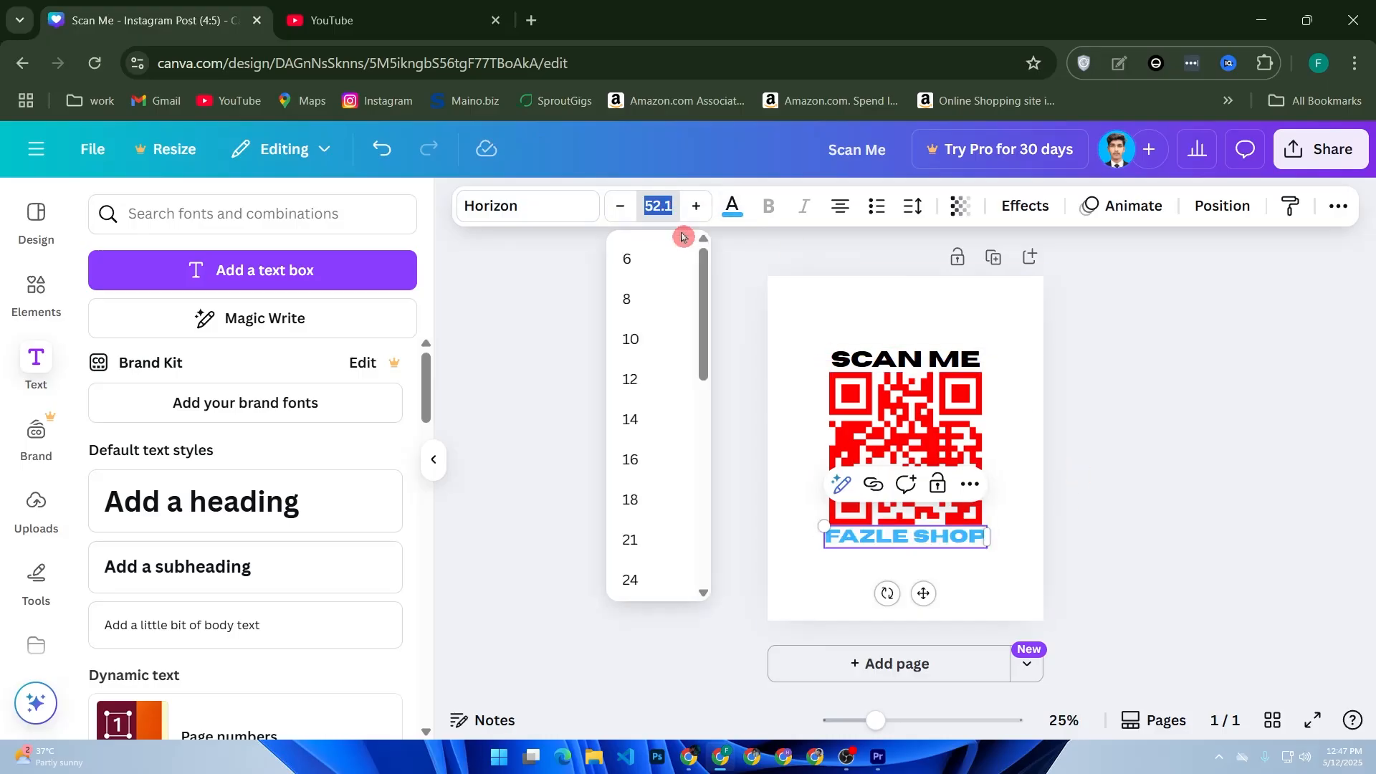
text(96)
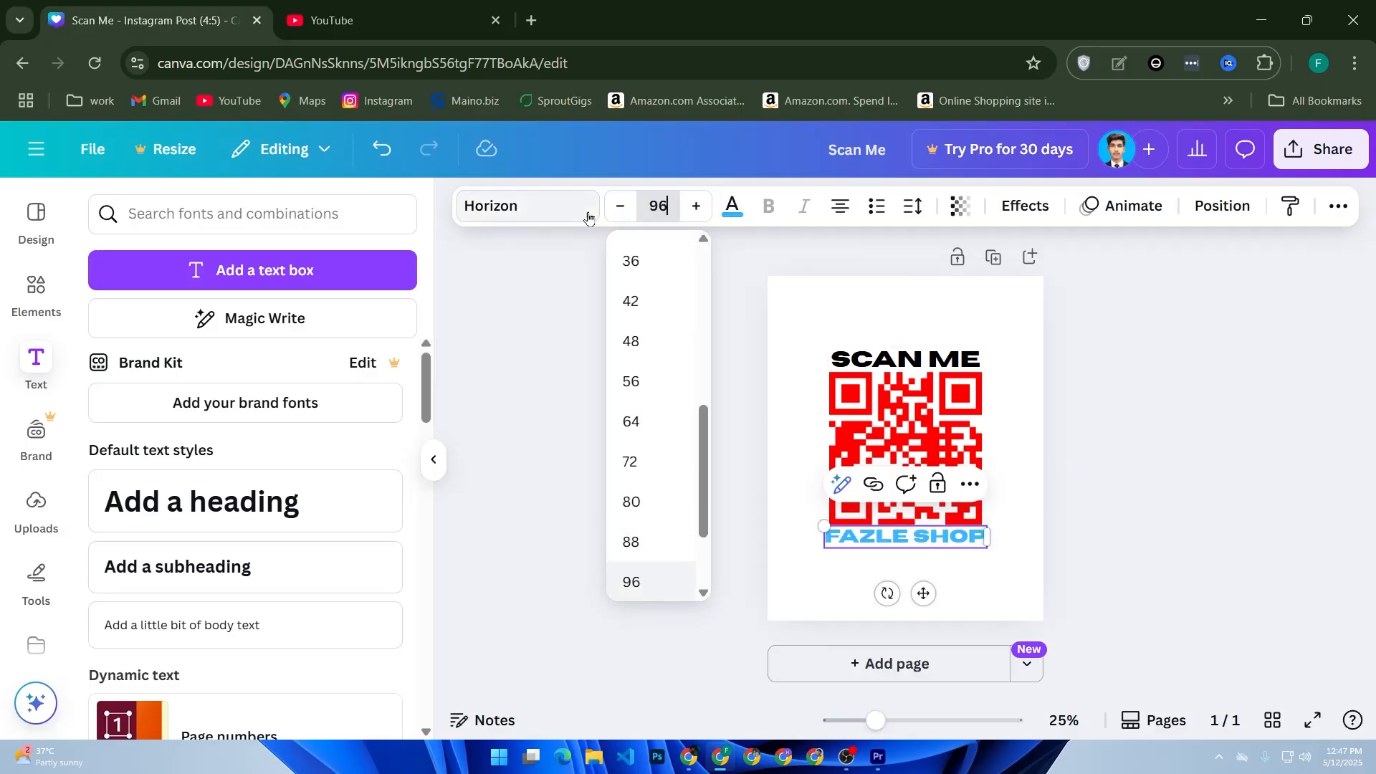
click(632, 212)
click(633, 212)
click(632, 212)
click(634, 213)
click(634, 213)
click(634, 213)
click(634, 213)
click(633, 213)
click(634, 213)
click(634, 213)
click(633, 213)
click(634, 213)
click(633, 213)
click(634, 213)
click(633, 213)
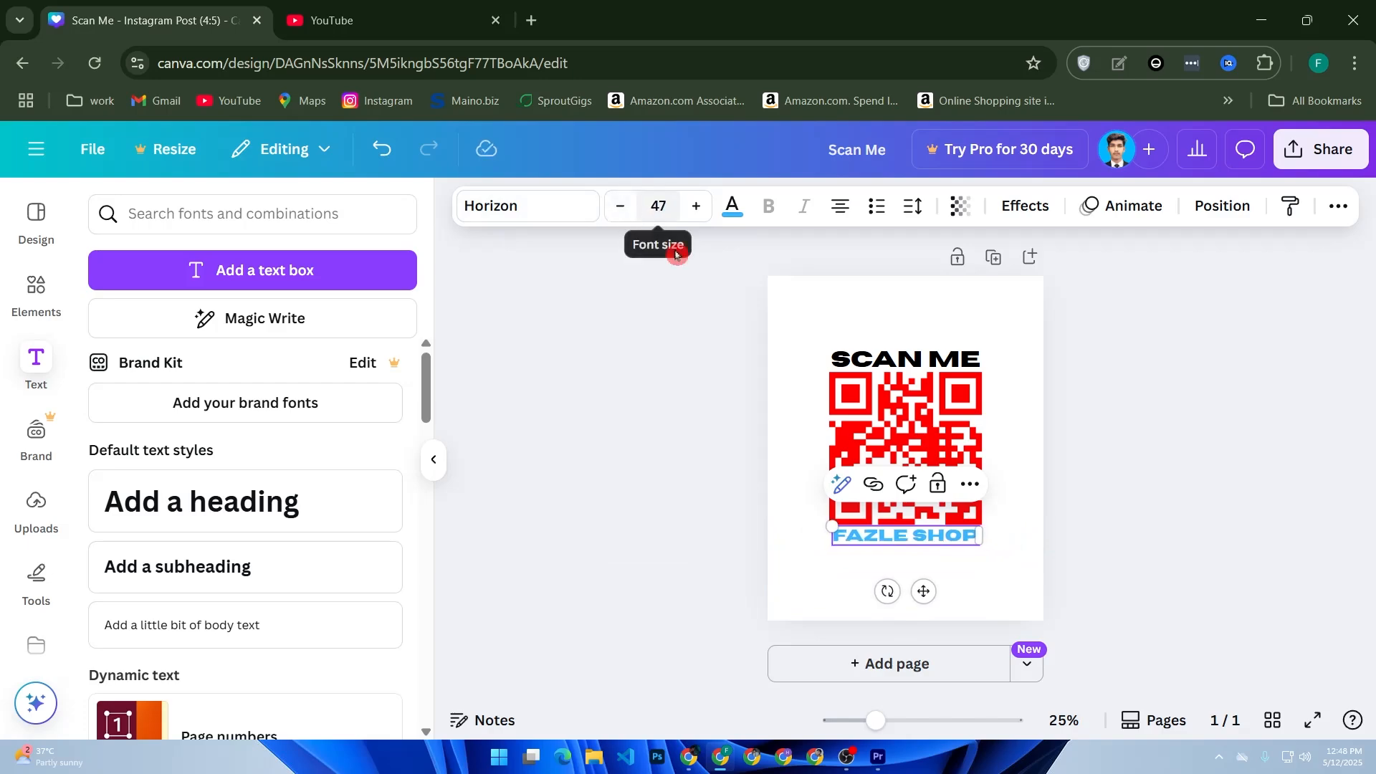
click(1003, 570)
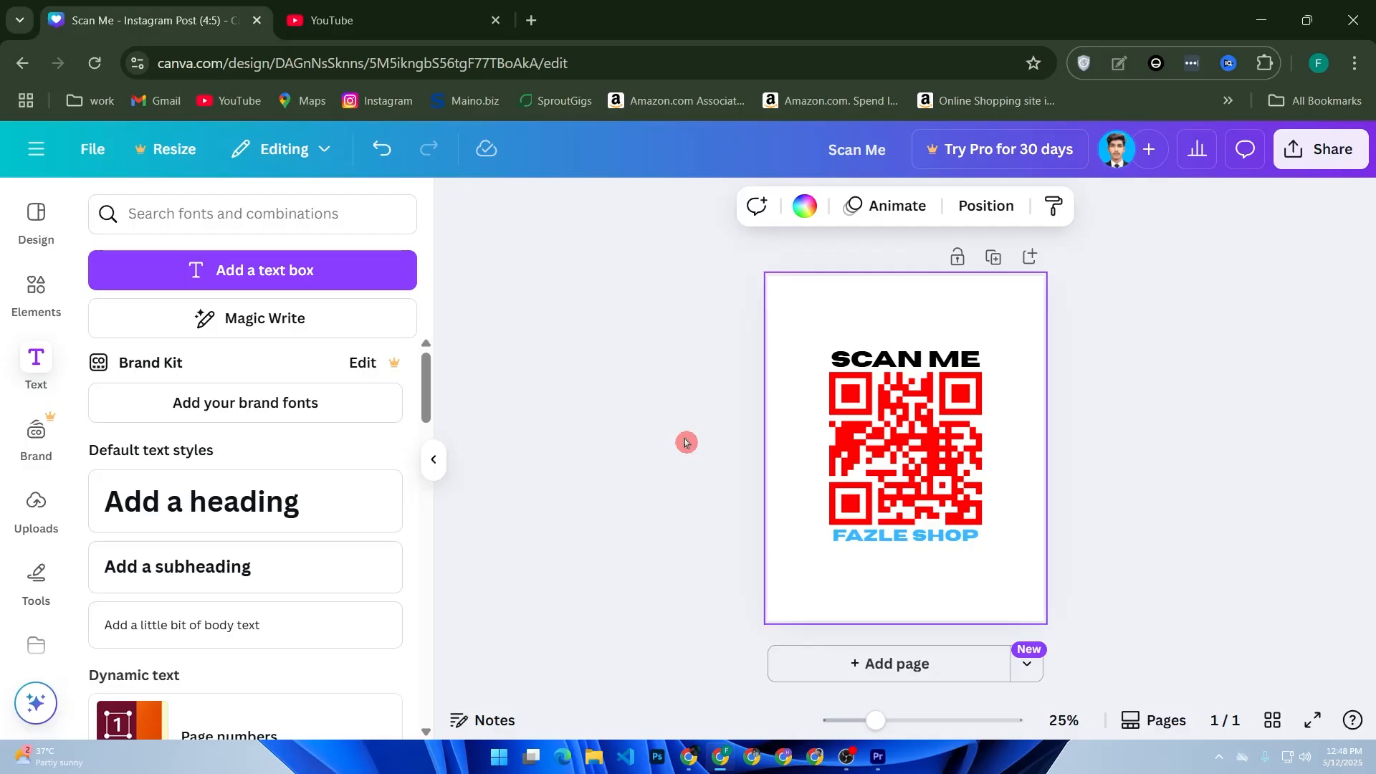
- Duplicate the page and open the settings of the QR code on page 2
click(994, 259)
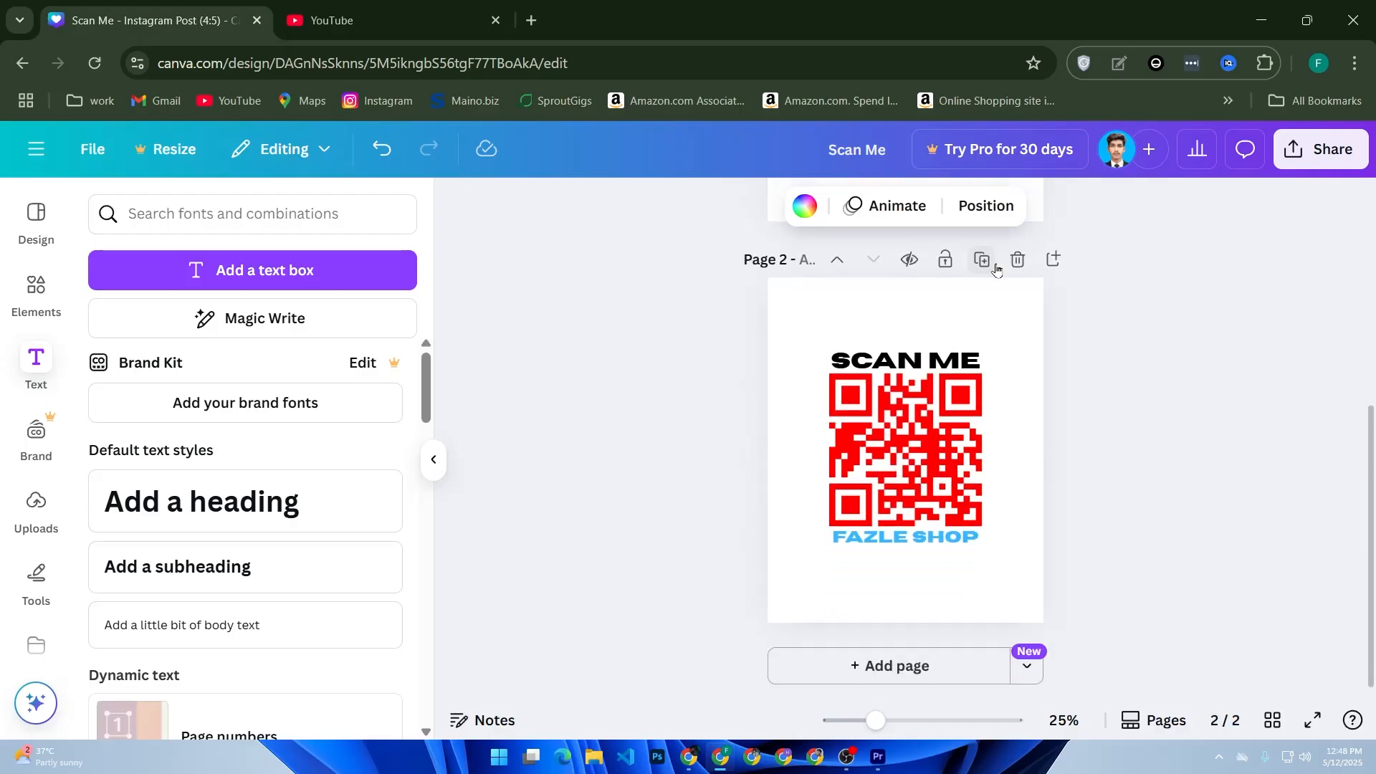
click(910, 467)
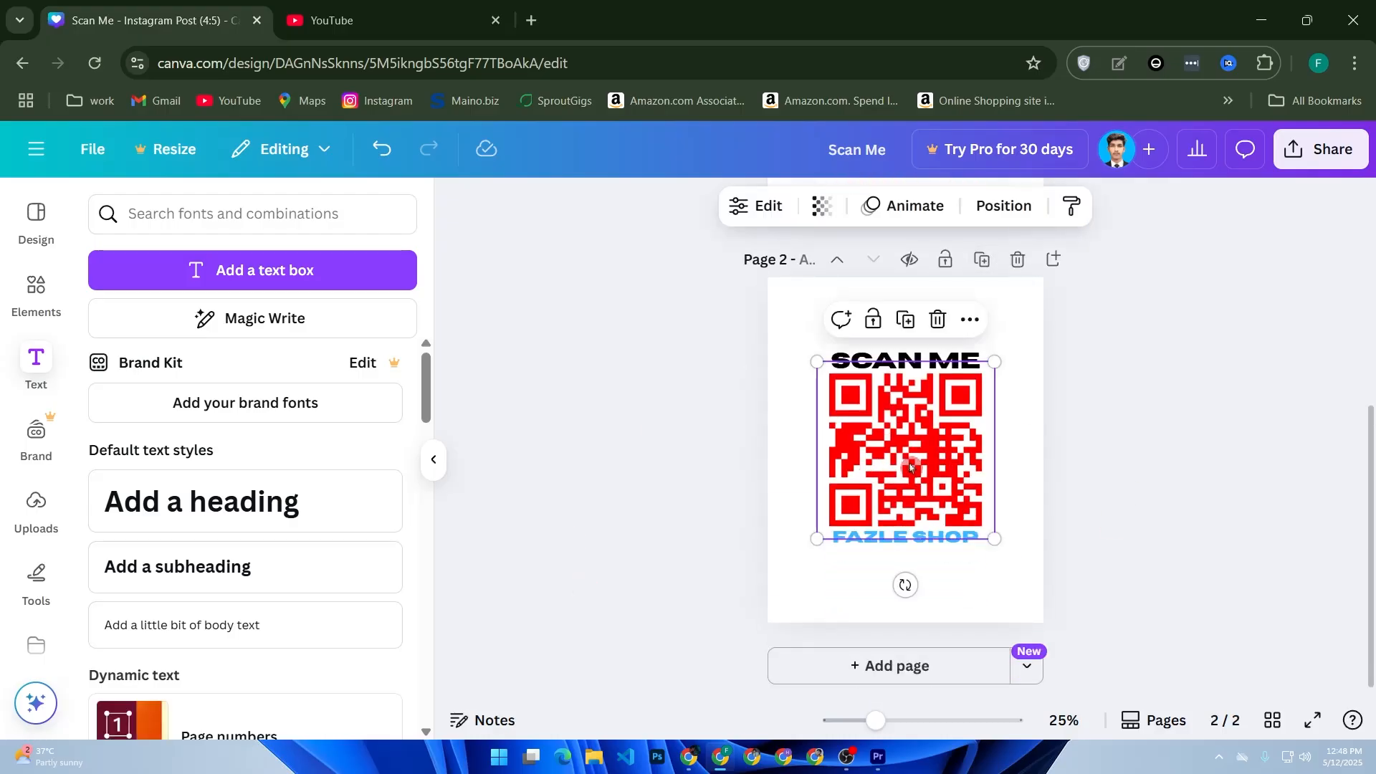
double_click(910, 467)
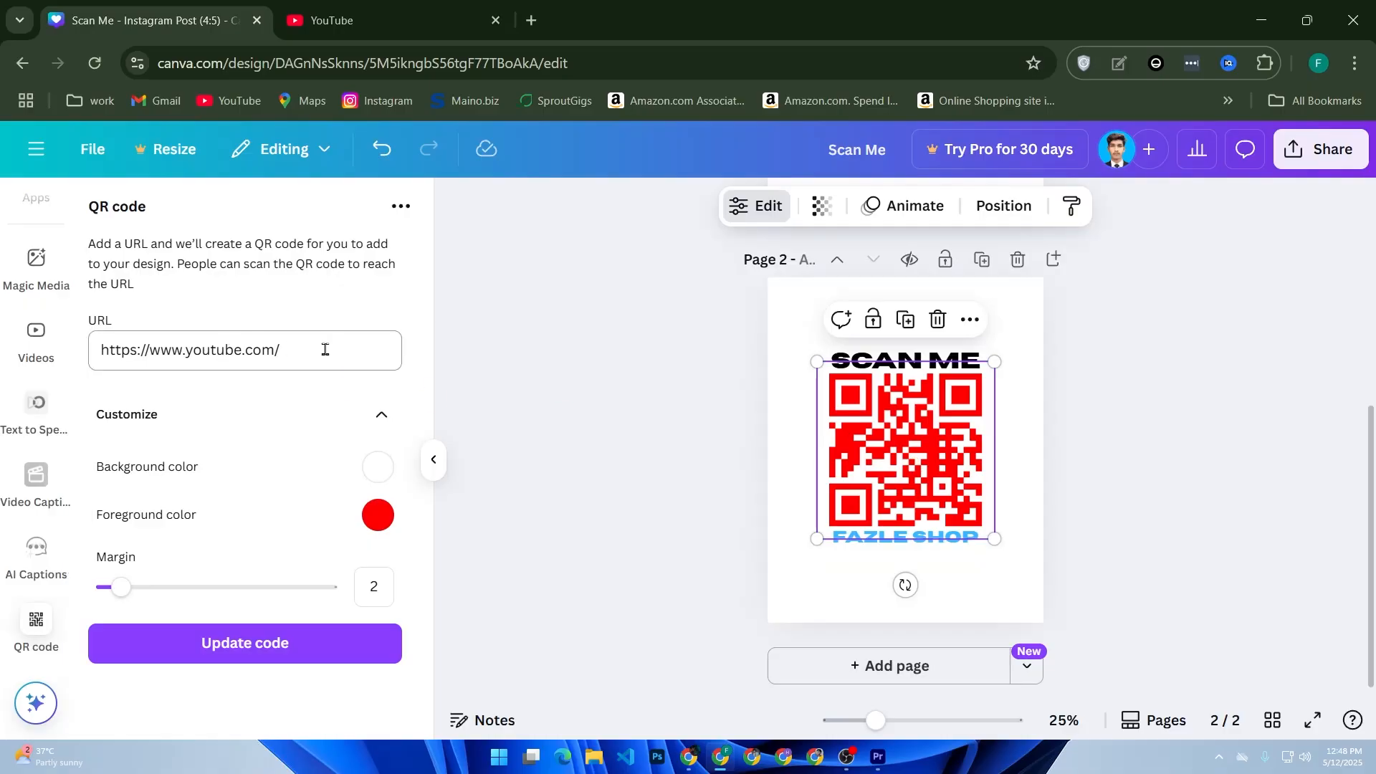
right_click(380, 103)
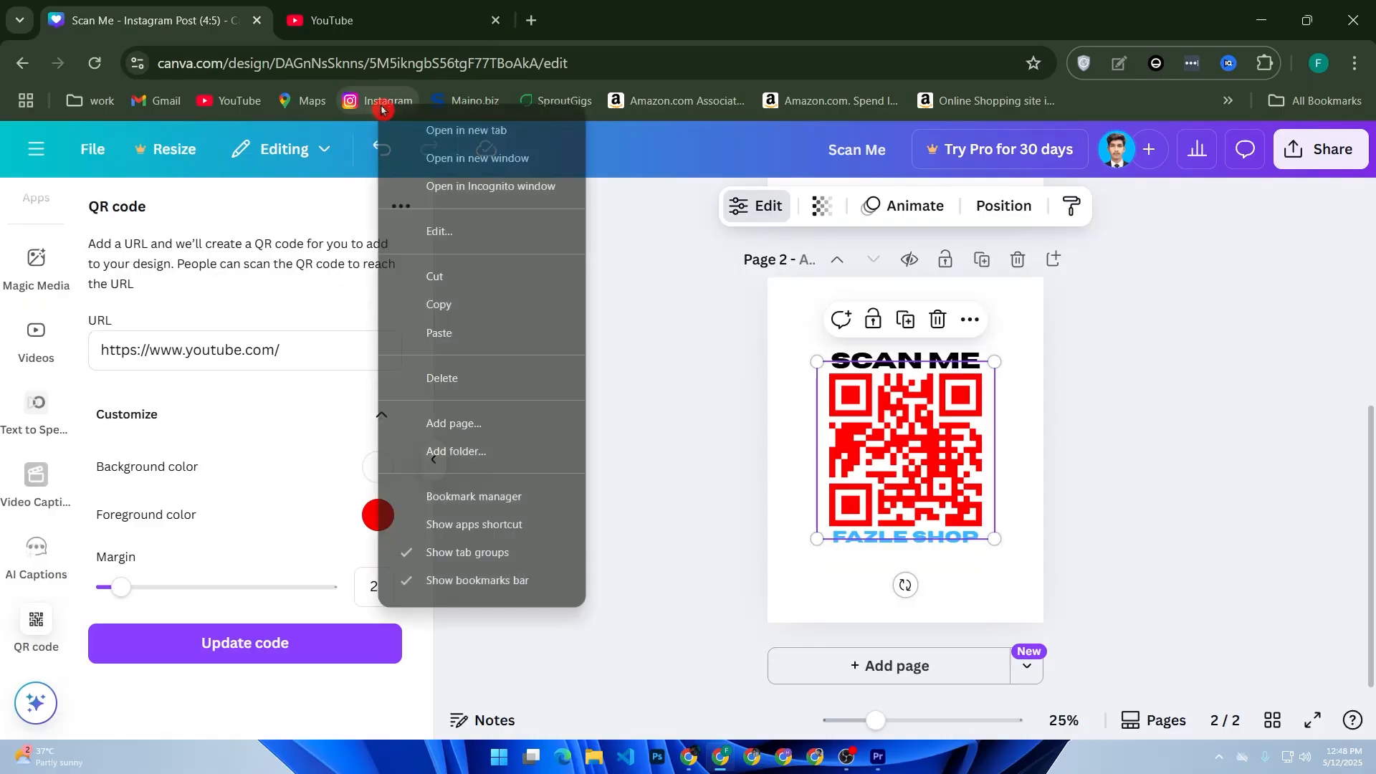
click(450, 130)
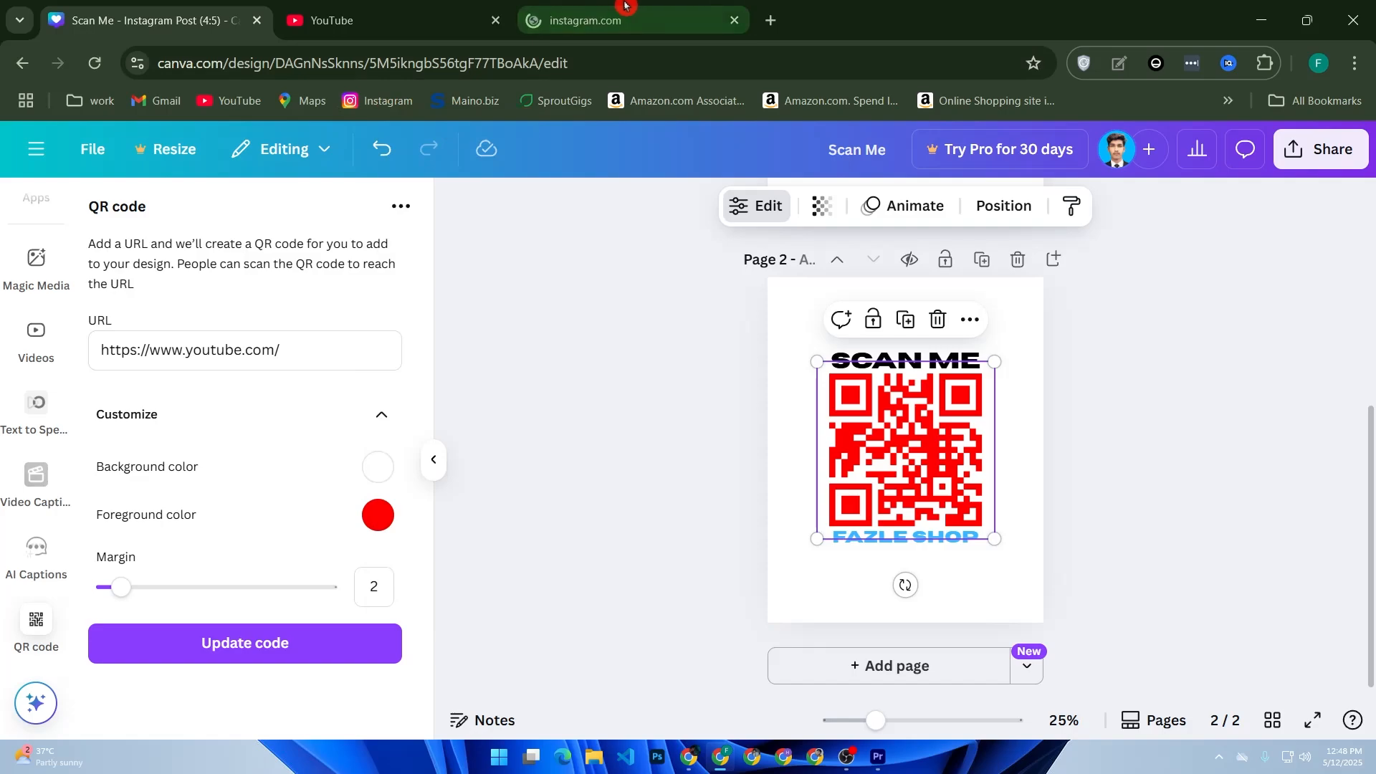
click(621, 16)
click(420, 70)
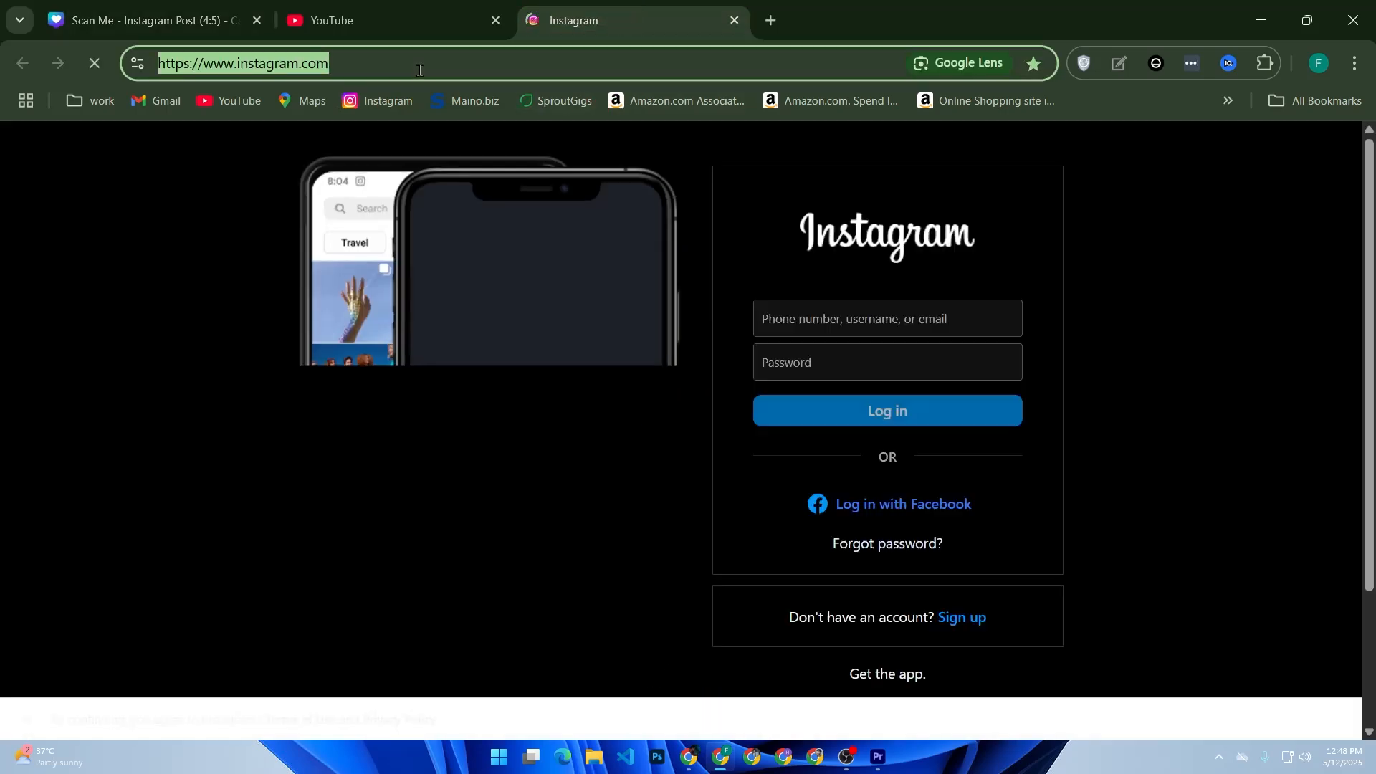
click(188, 7)
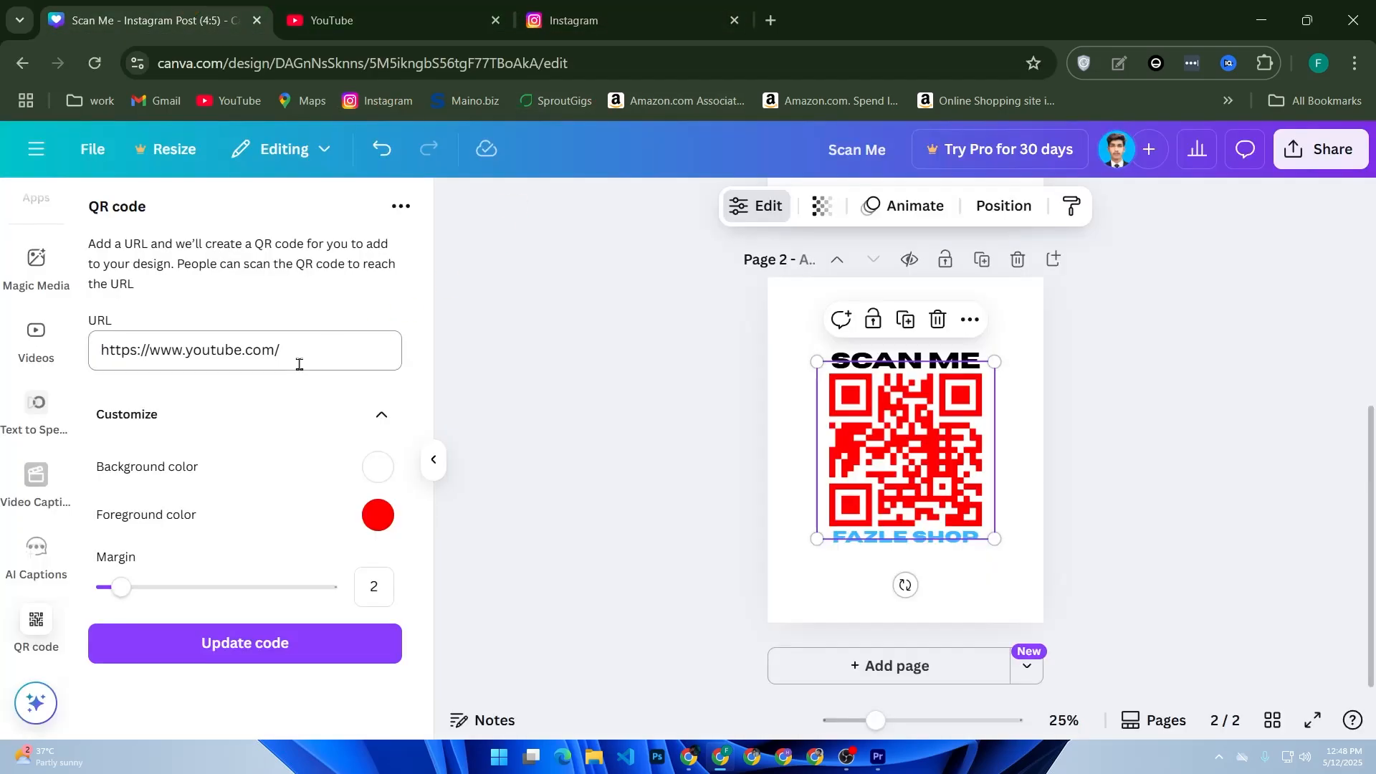
drag(310, 354, 7, 353)
text(https://www.instagram.com/)
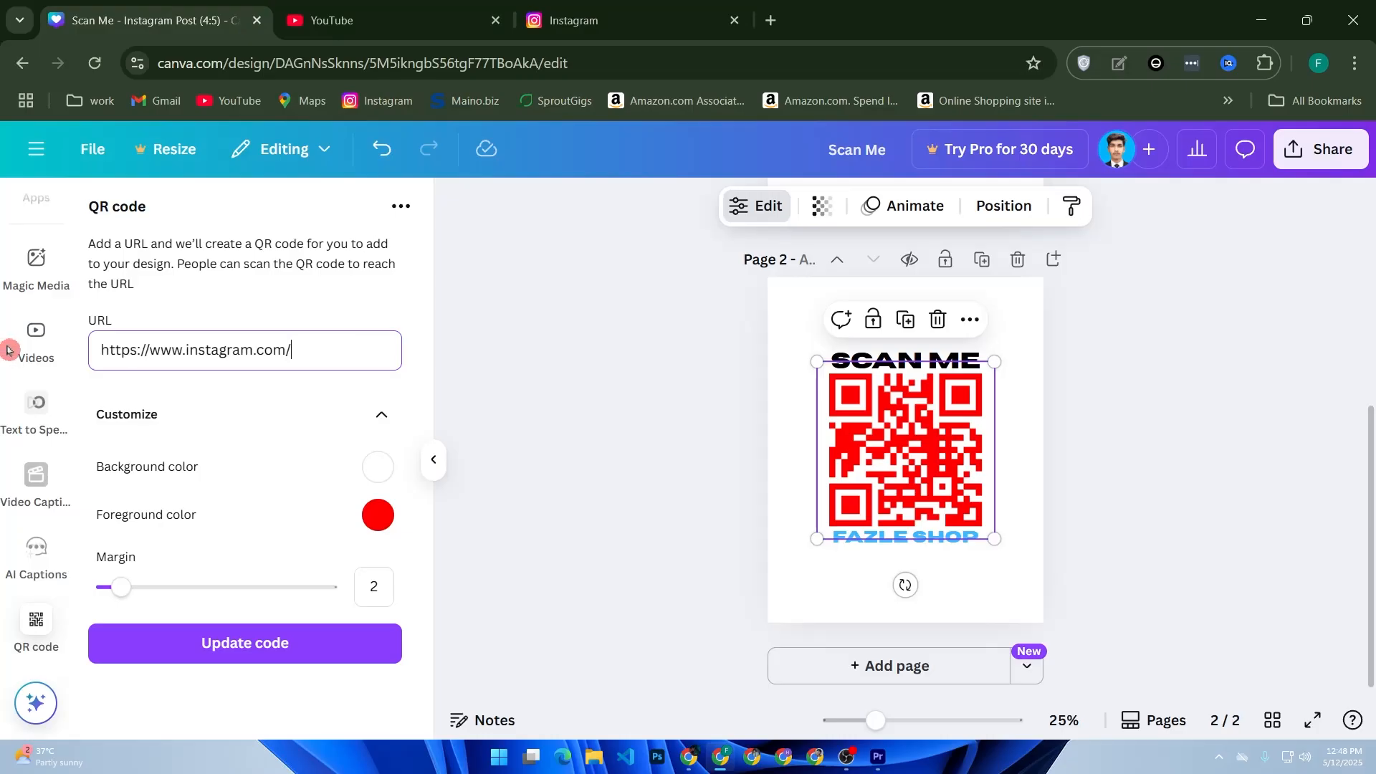
- Set the QR code's foreground color to black (#000000) and update the code
click(378, 515)
drag(592, 381, 99, 433)
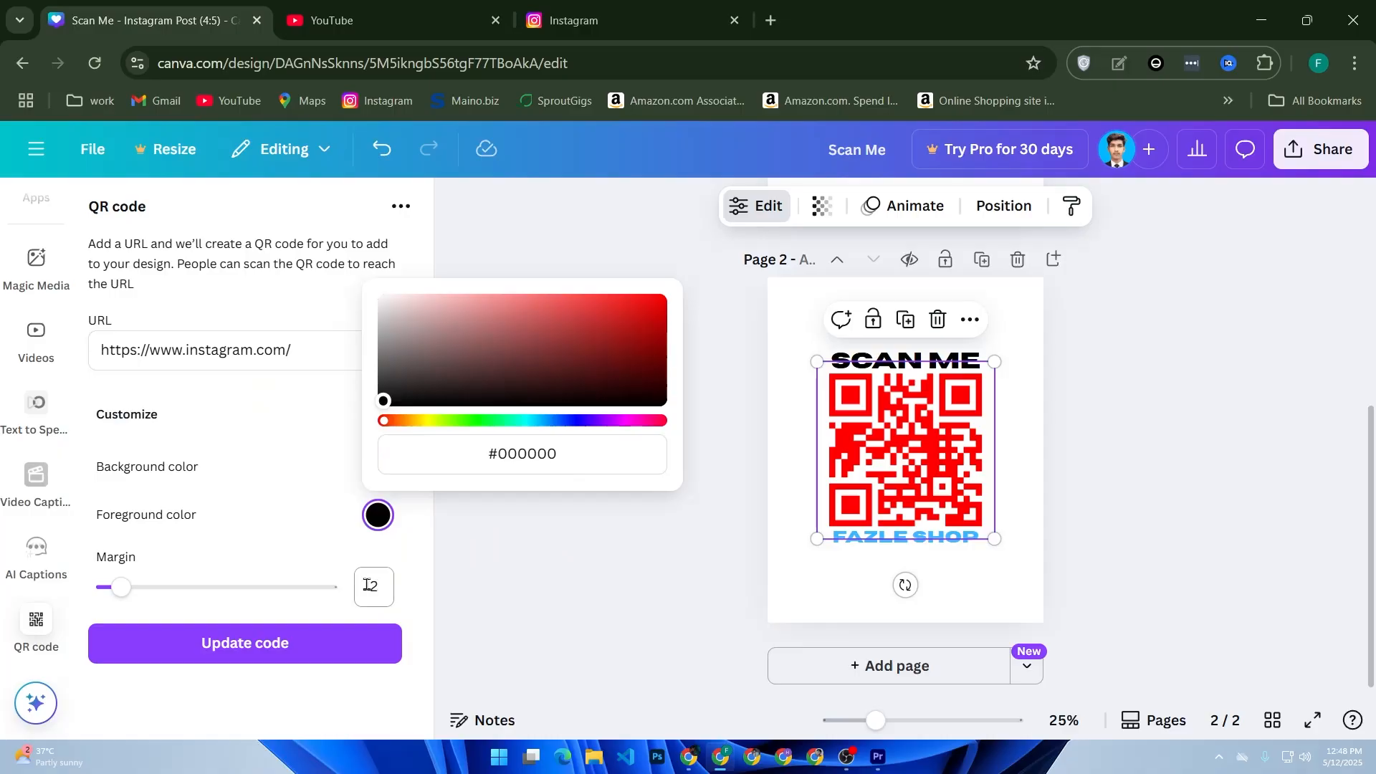
click(254, 661)
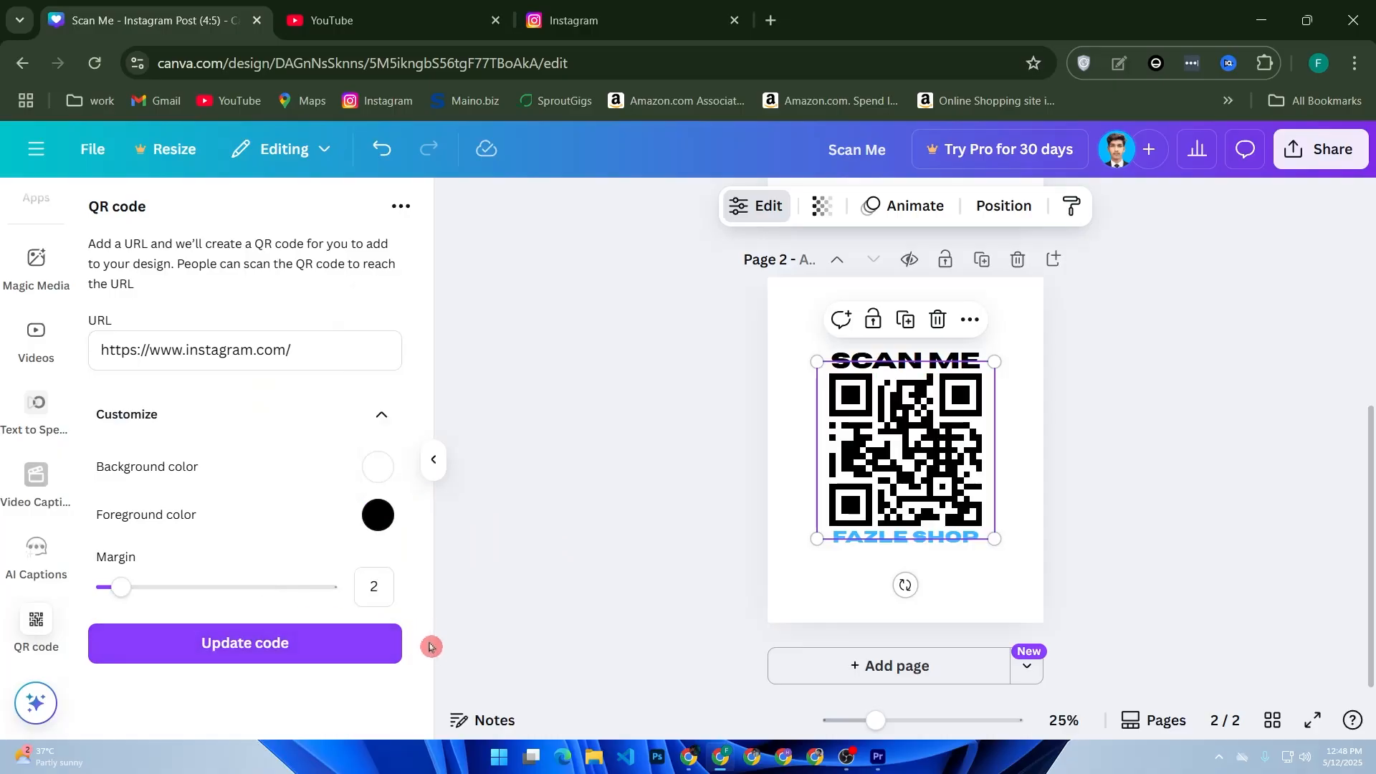
- Replace the shop name below the page 2 QR code with "INSTA ID"
click(902, 549)
double_click(902, 548)
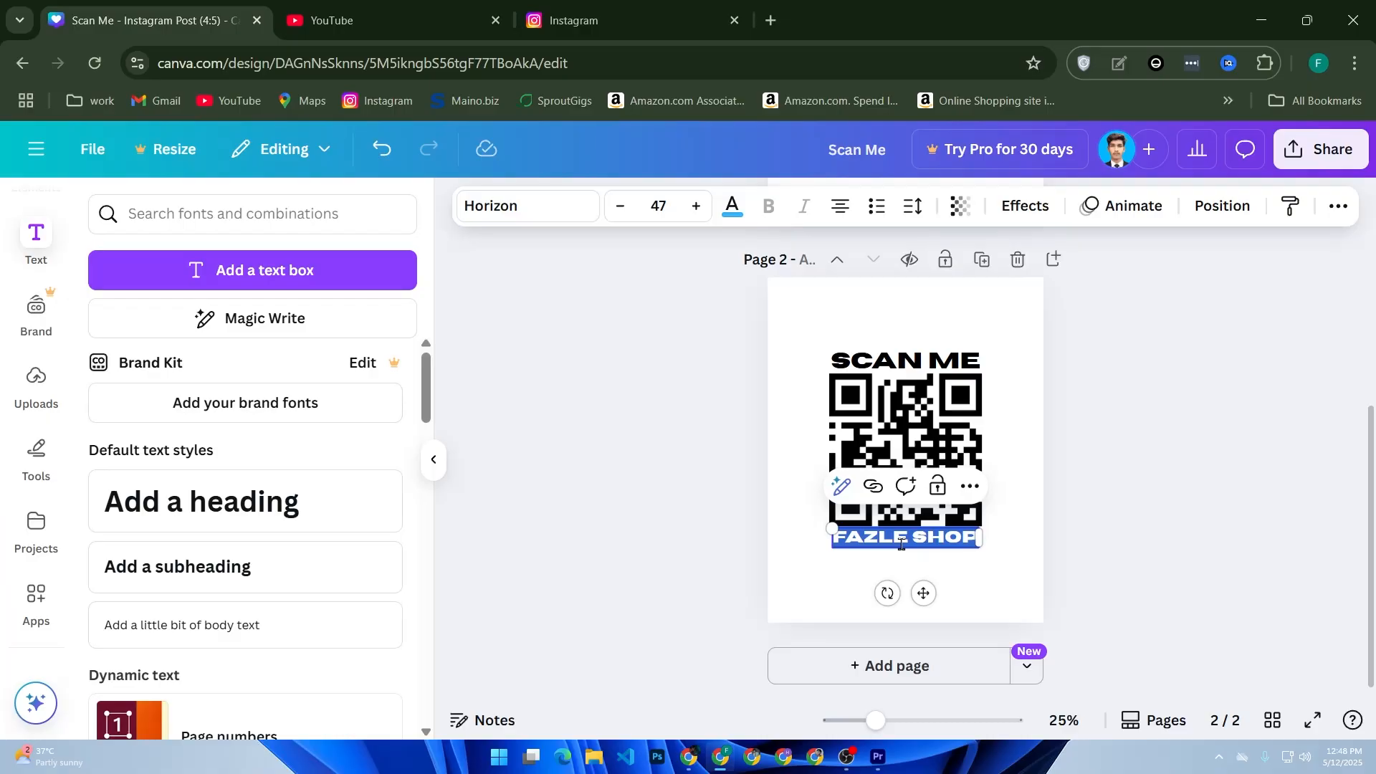
text(NSTA ID)
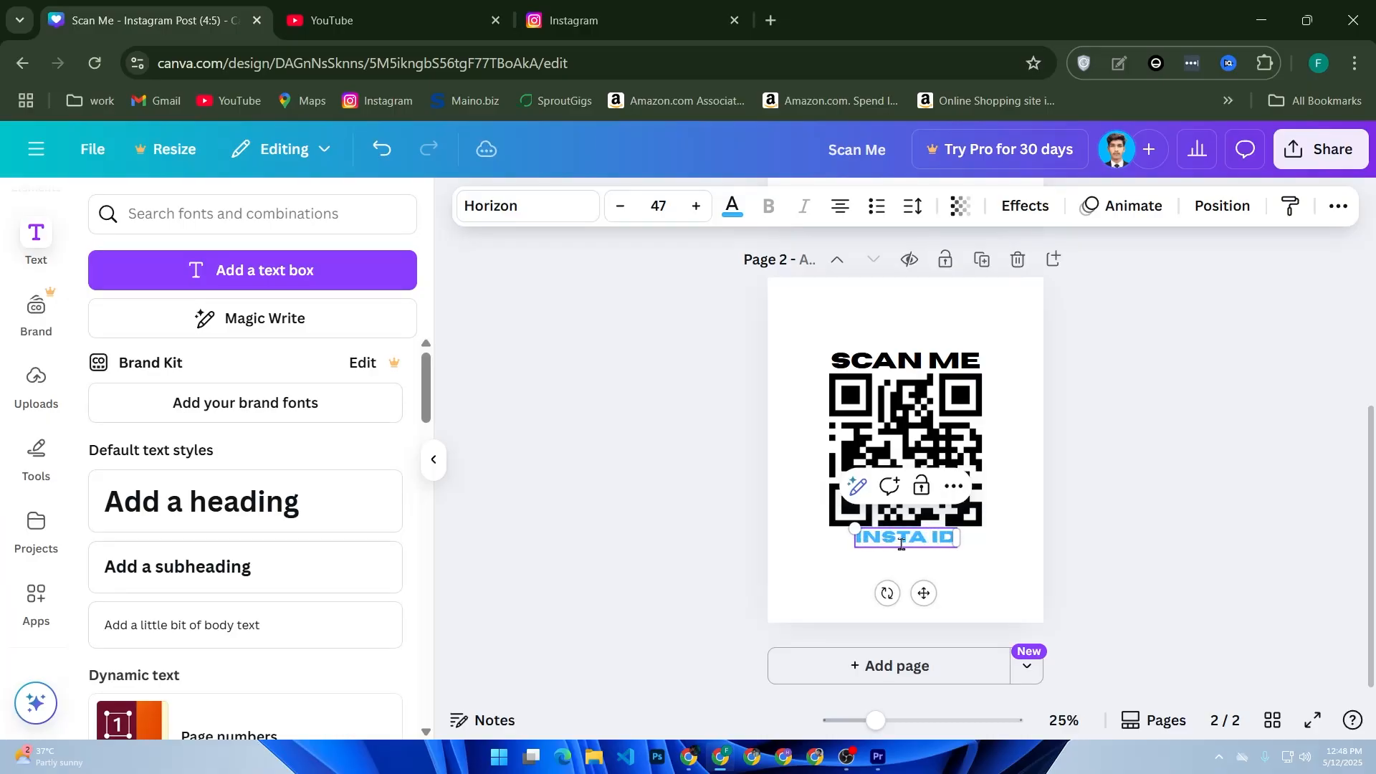
click(824, 589)
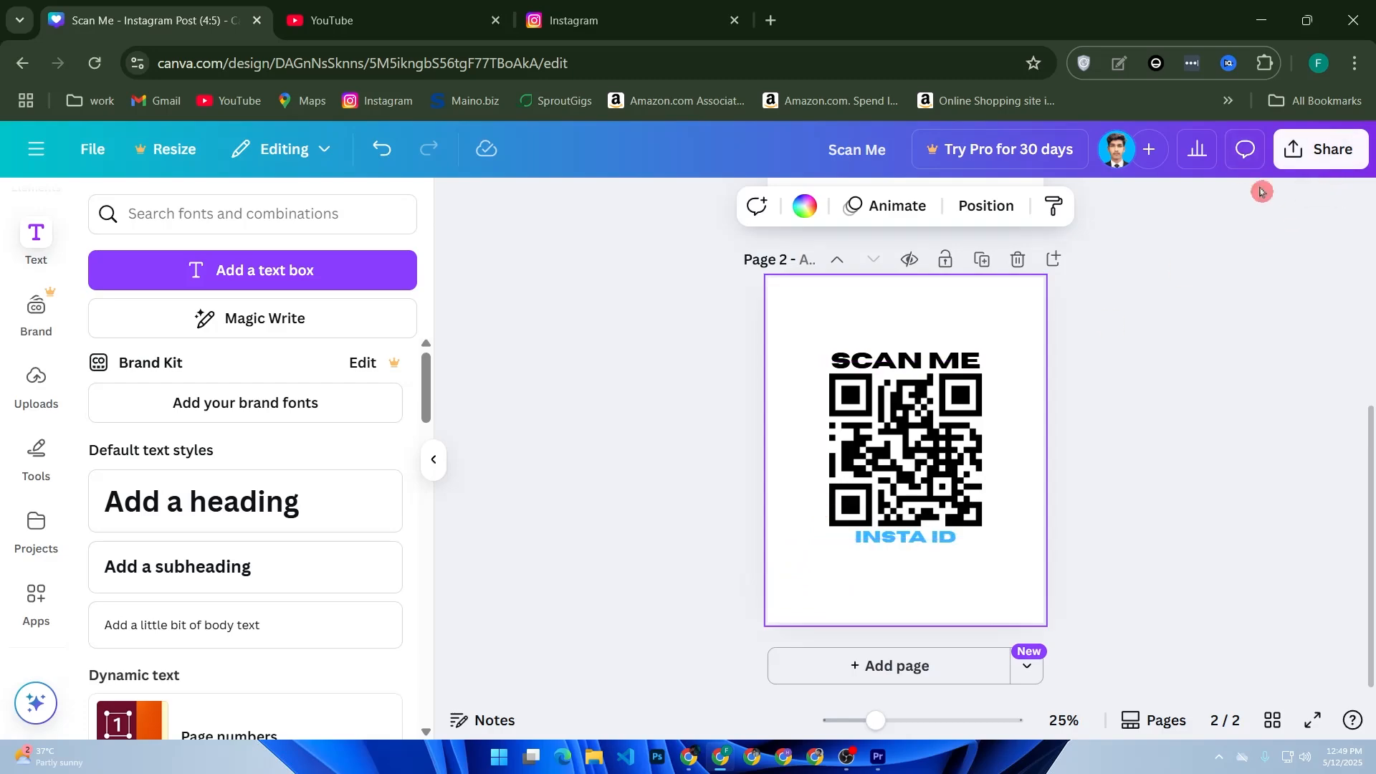
- Choose JPG as the design's download file type and close the download options without downloading
click(1310, 154)
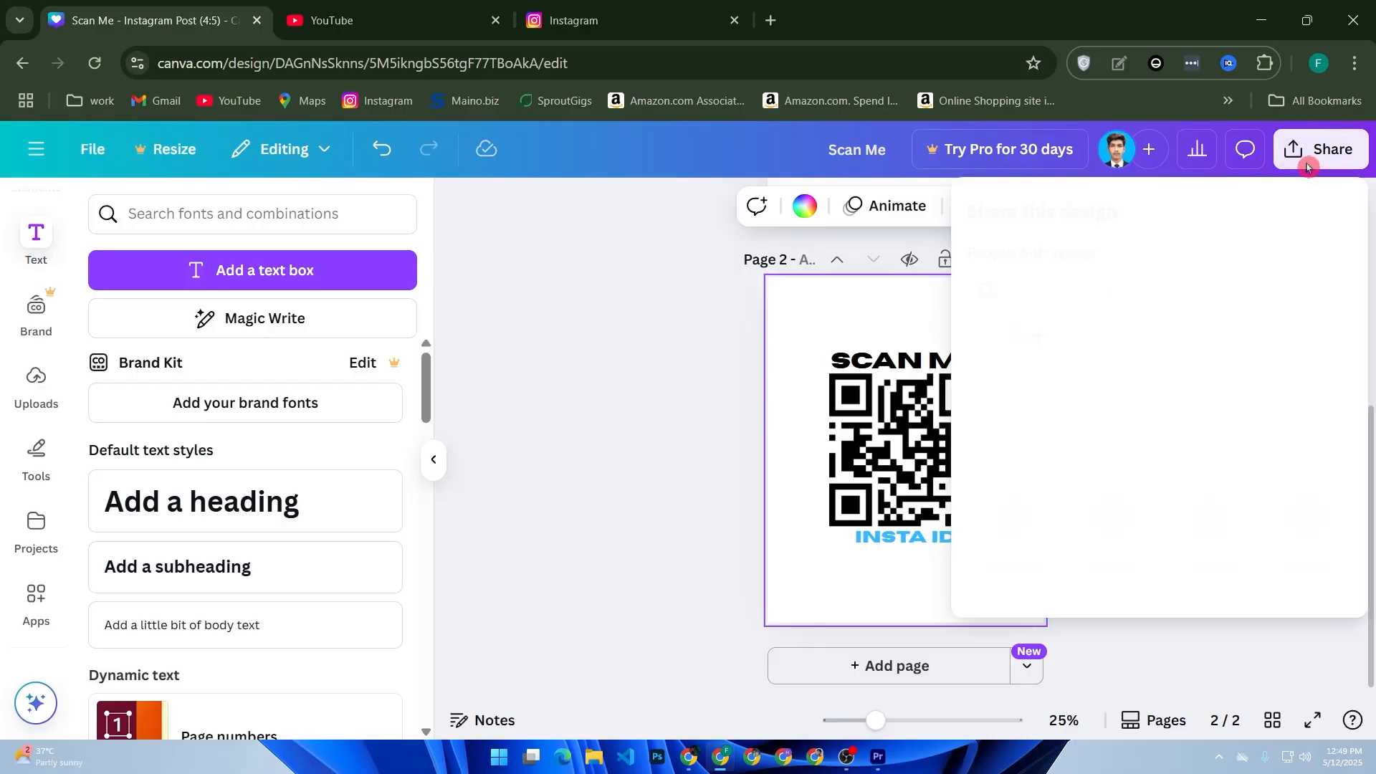
click(1012, 597)
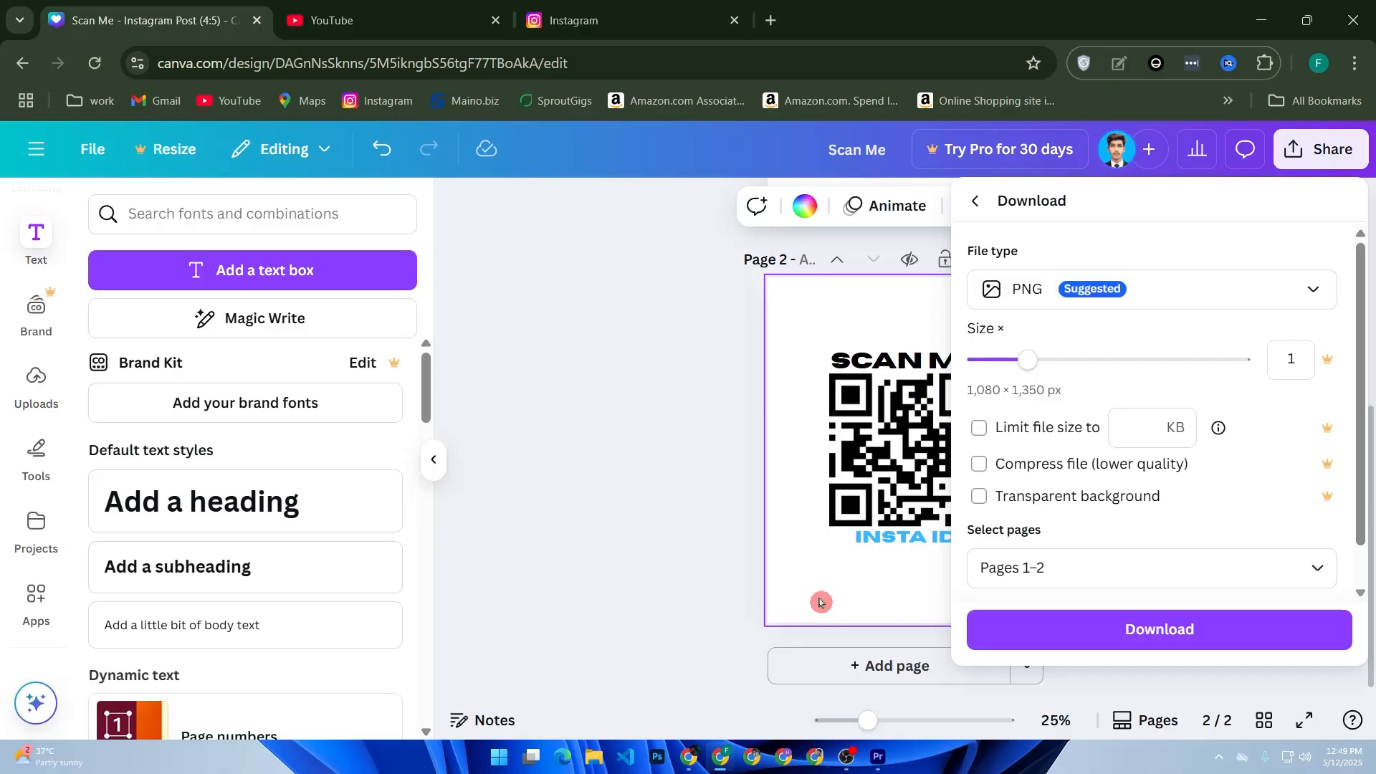
click(1129, 278)
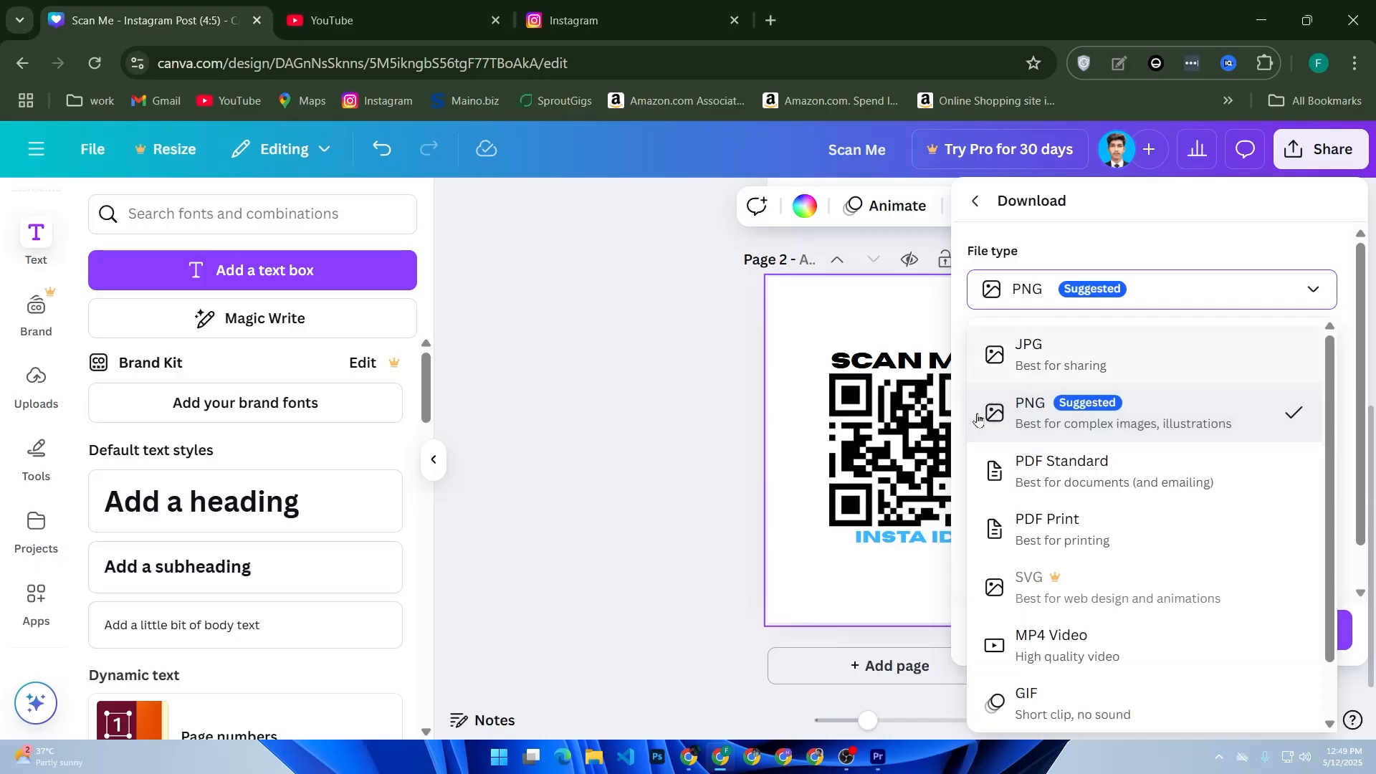
click(1047, 358)
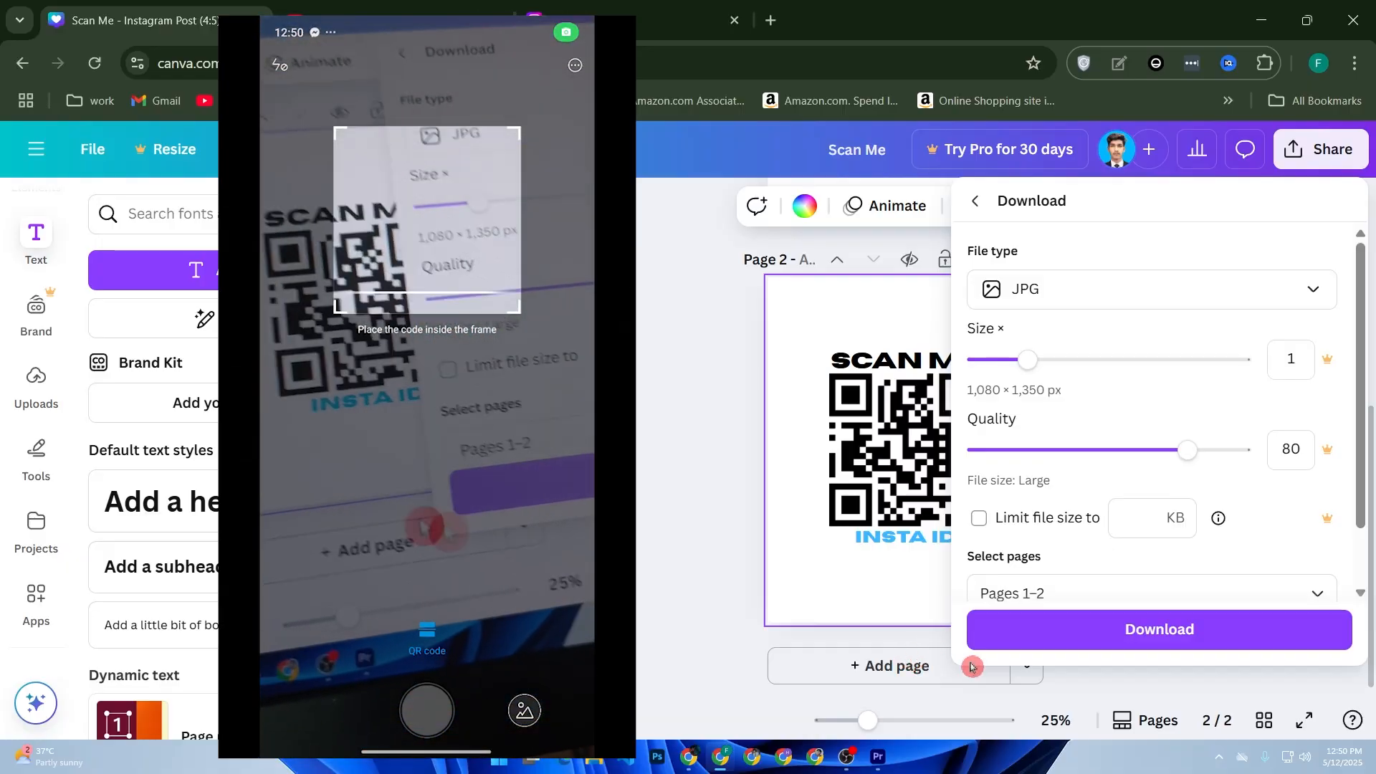
click(801, 359)
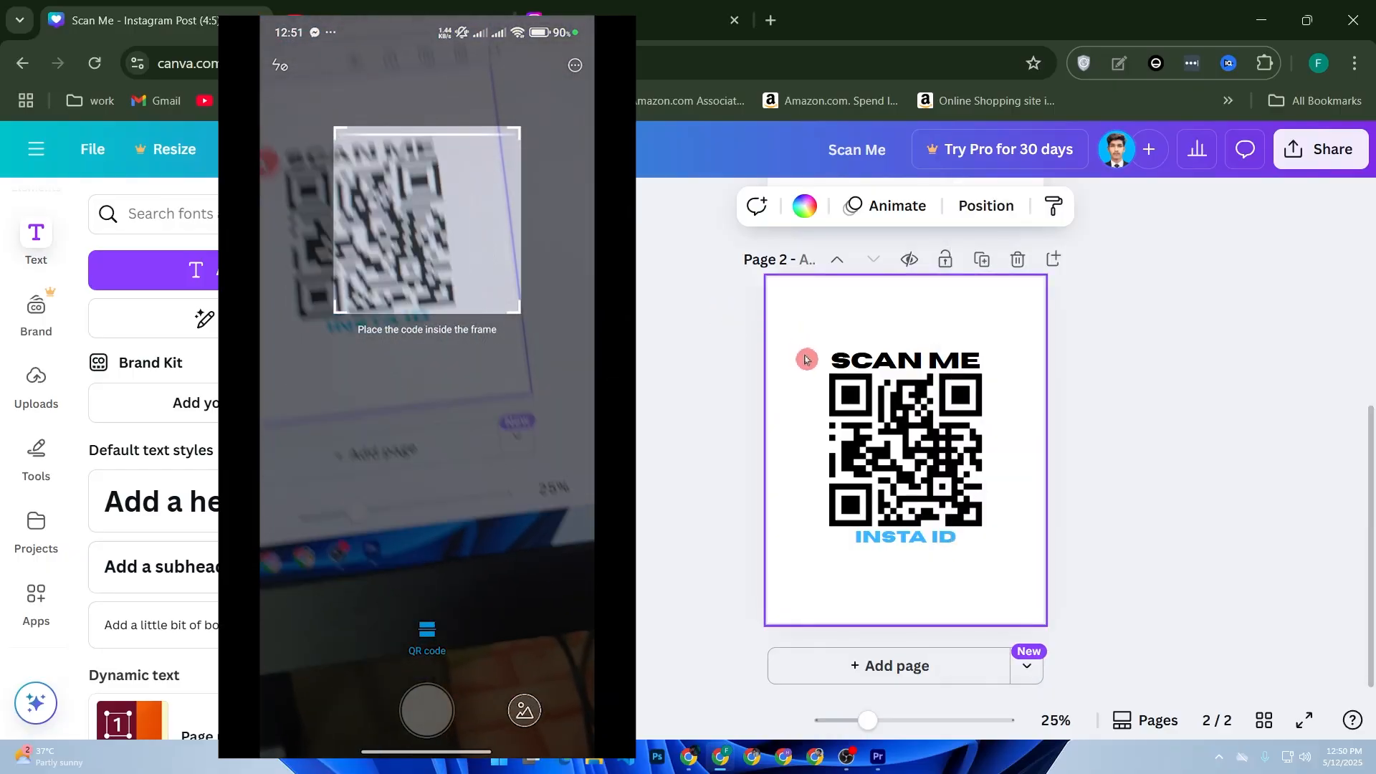